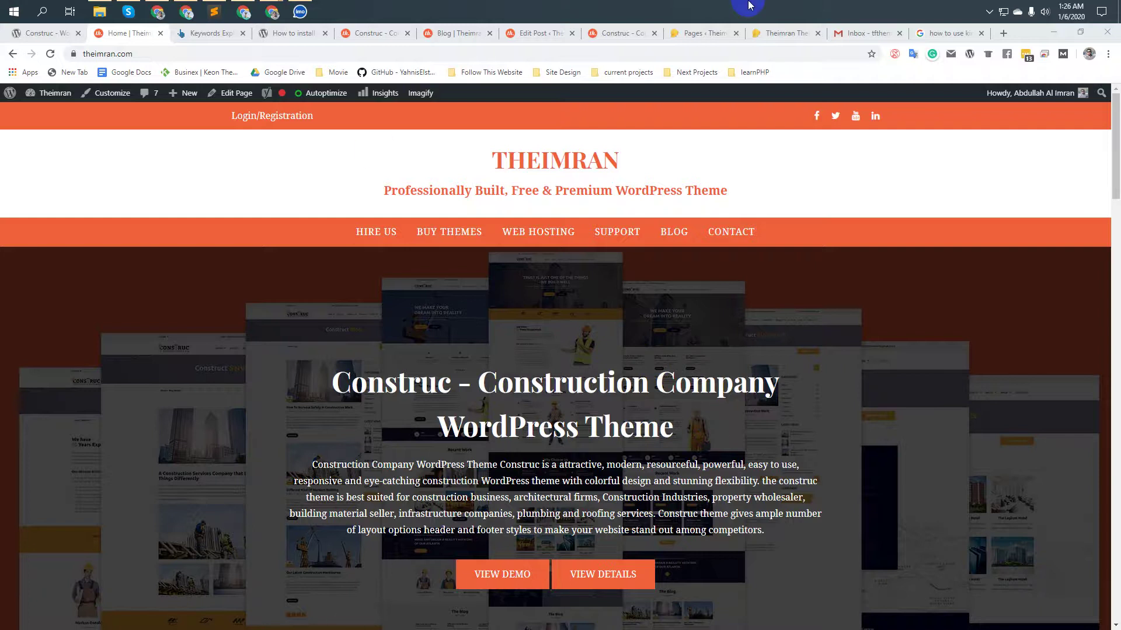
Switch to the local practice site's WordPress admin and open its dashboard
left_click(691, 33)
left_click(26, 122)
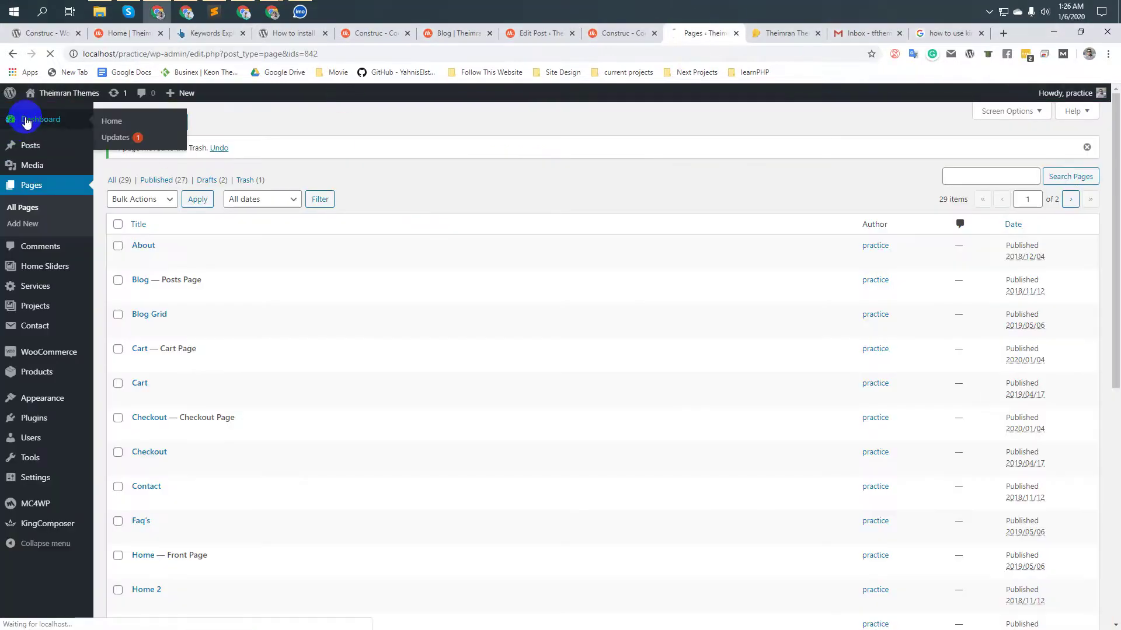
left_click(62, 470)
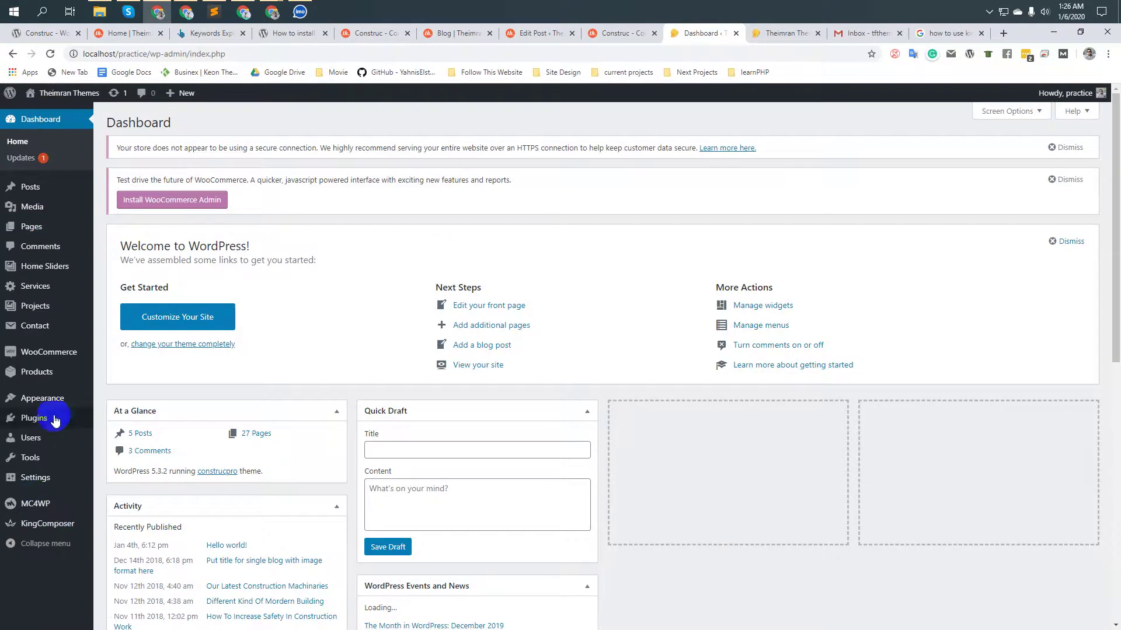
mouse_move(55, 529)
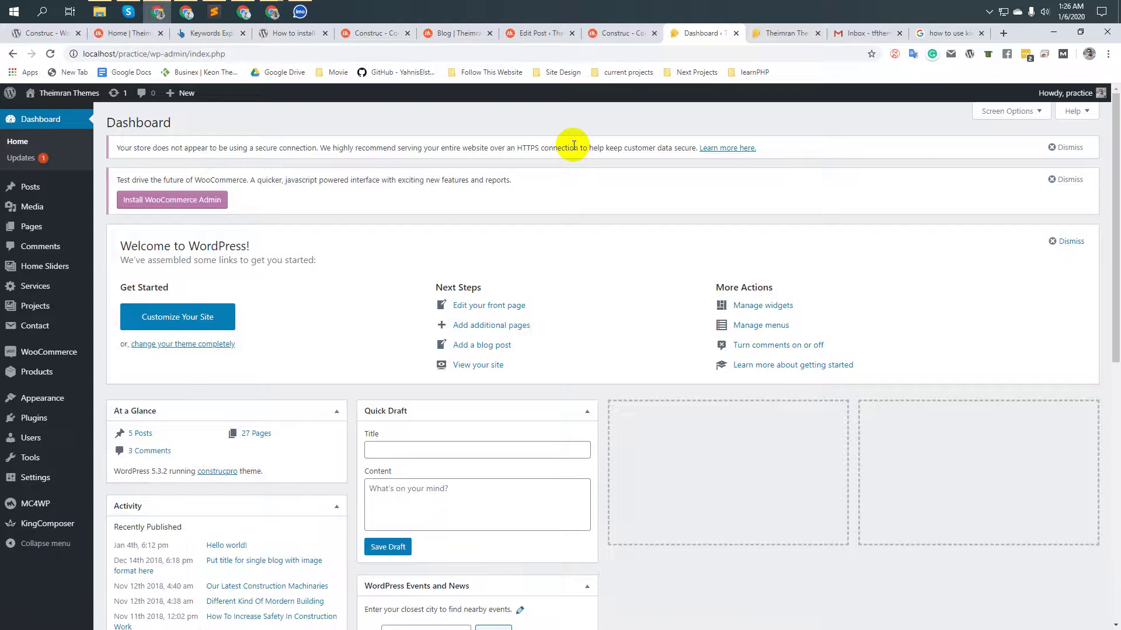
Look through the Construc theme documentation for the theme installation, demo import and slider instructions
left_click(618, 36)
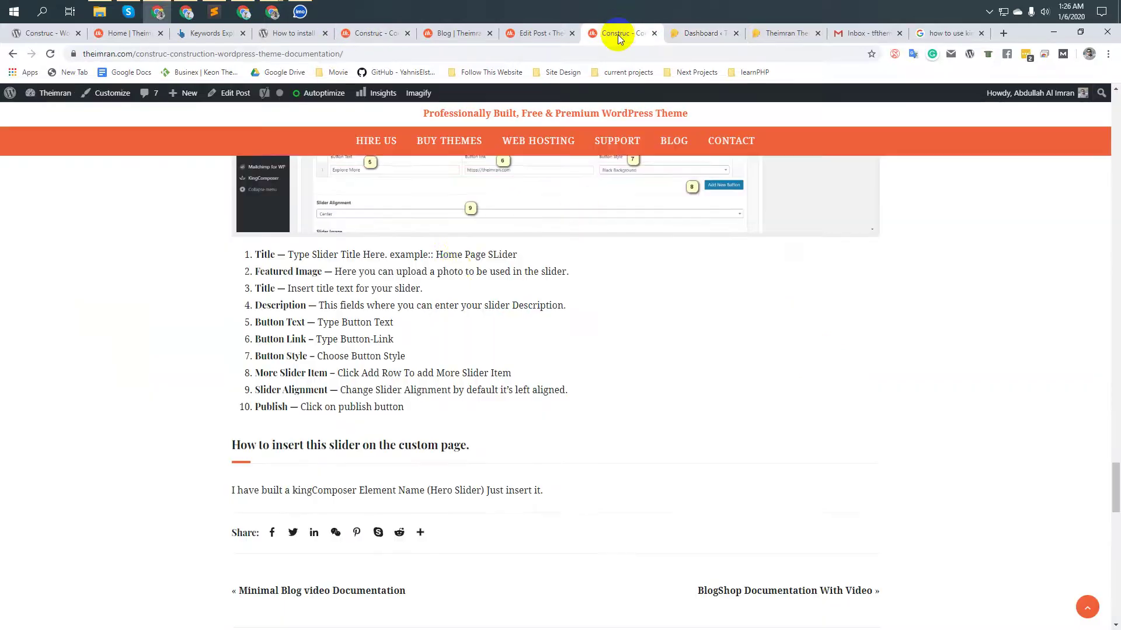
scroll(476, 264, "up", 15)
scroll(479, 264, "up", 20)
scroll(486, 262, "down", 14)
scroll(486, 268, "down", 6)
scroll(471, 313, "up", 7)
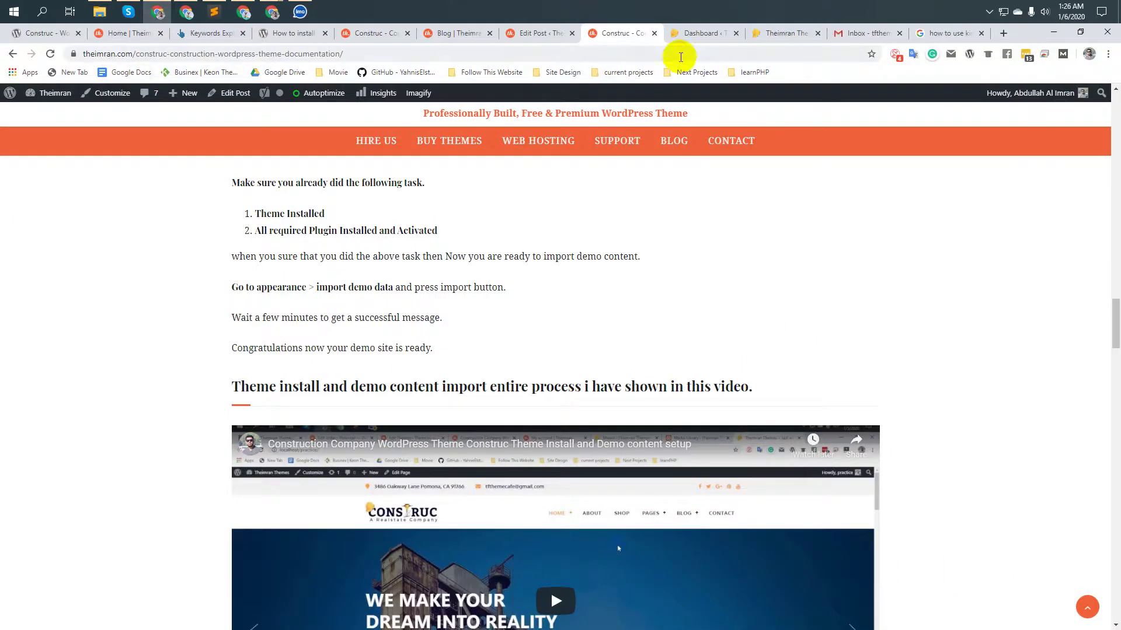
Save the KingComposer general settings with post, services and projects enabled as supported content types
left_click(691, 32)
left_click(60, 536)
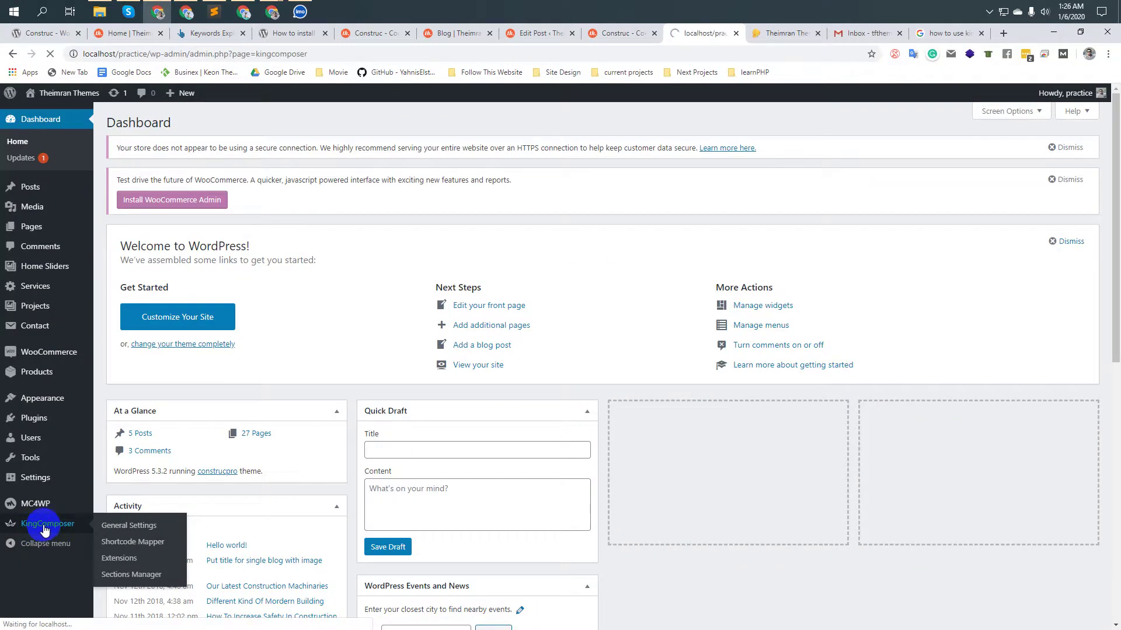
scroll(439, 281, "down", 2)
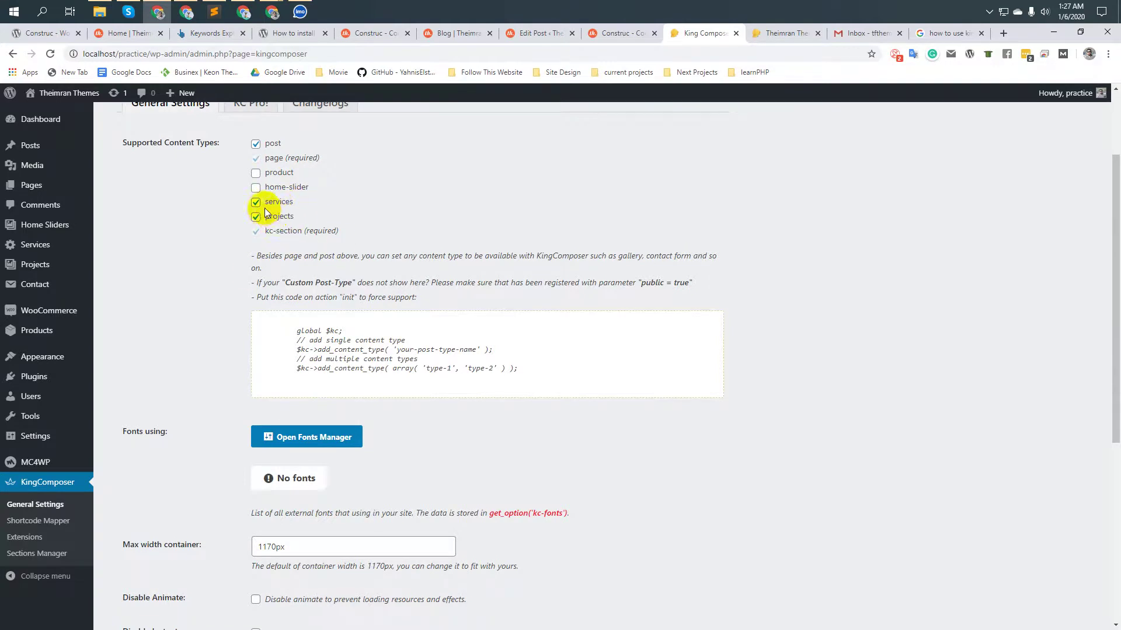
scroll(272, 226, "down", 6)
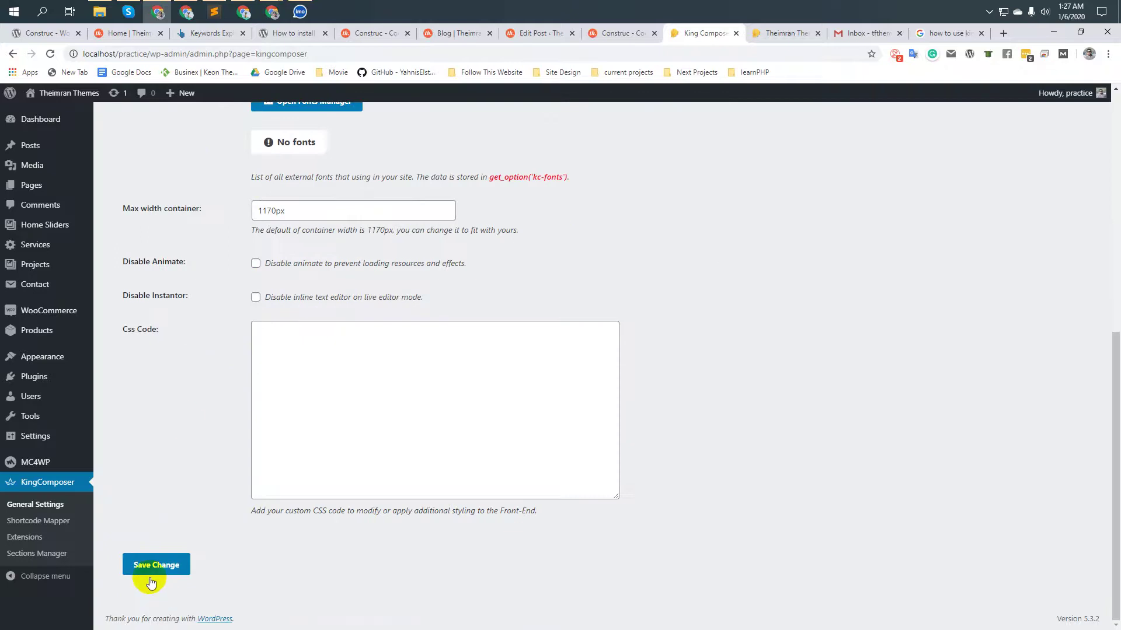
left_click(156, 573)
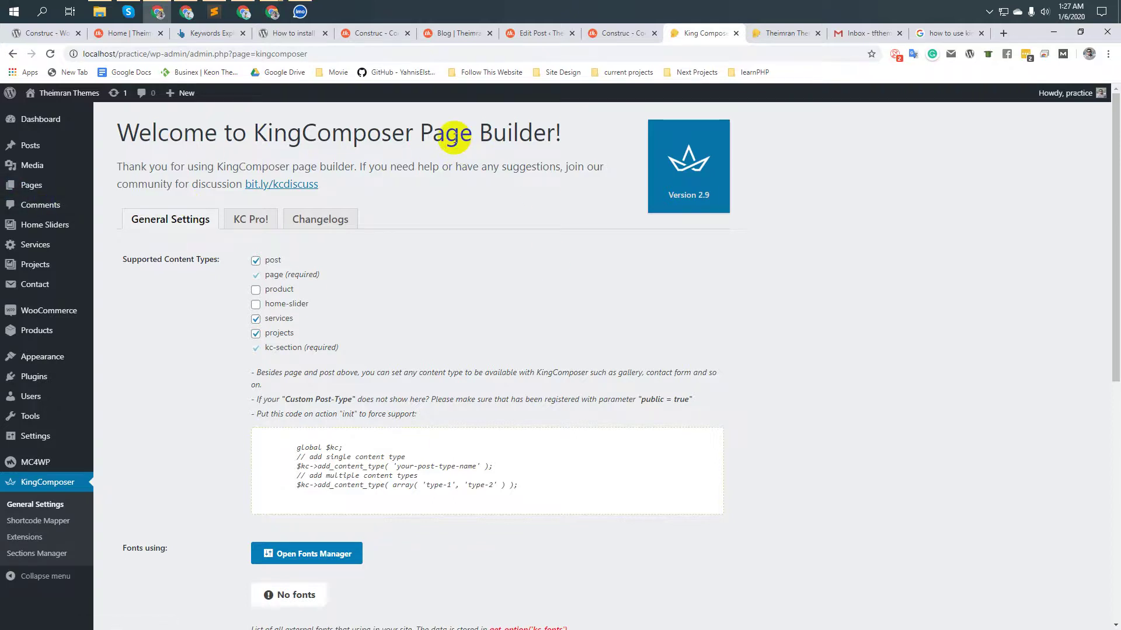
Create a new page on the practice site and title it "Test Home"
left_click(30, 187)
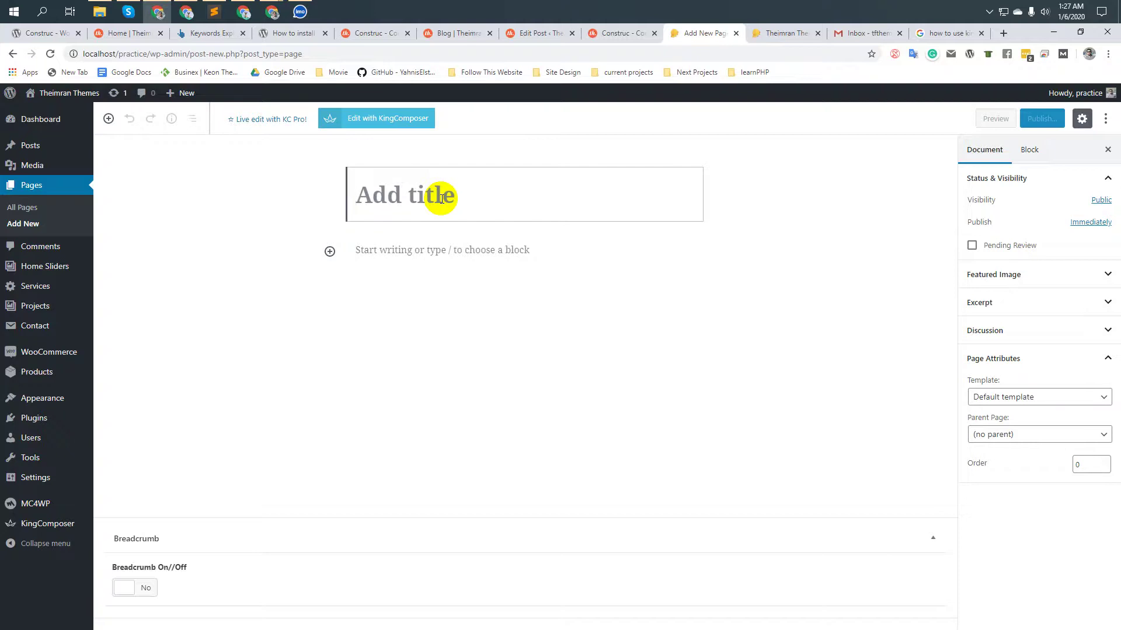
type("Te")
type("p")
key("BackSpace")
key("BackSpace")
key("BackSpace")
type("tem")
key("BackSpace")
key("BackSpace")
key("BackSpace")
type("Tem")
key("BackSpace")
key("BackSpace")
key("BackSpace")
type("Test Home")
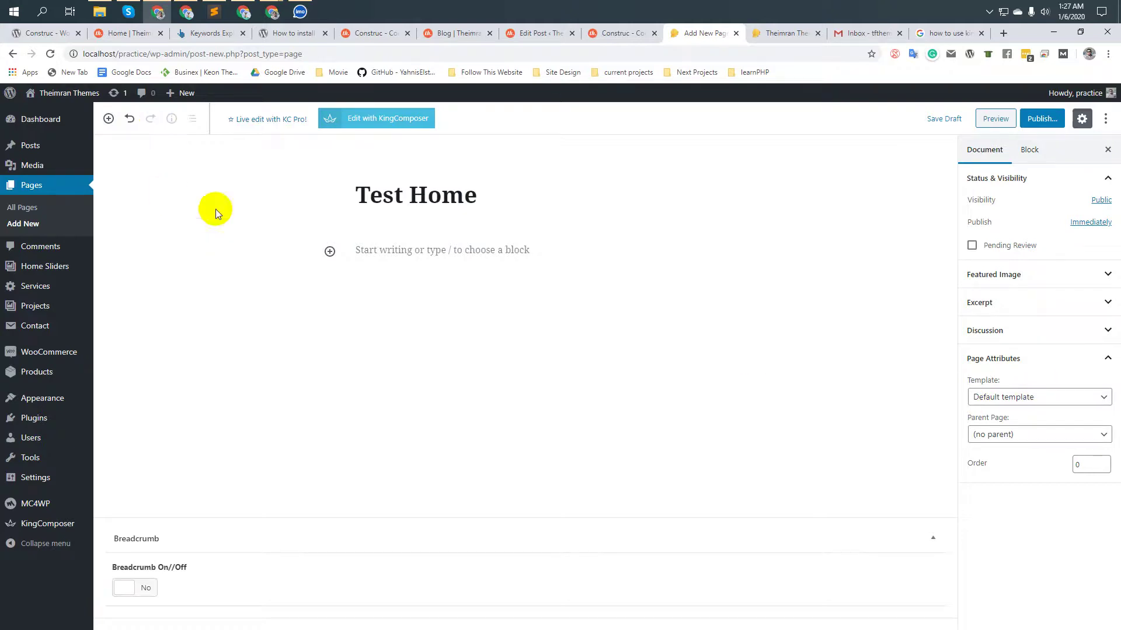
Assign the Blank Page template to the new page and publish it
left_click(1061, 402)
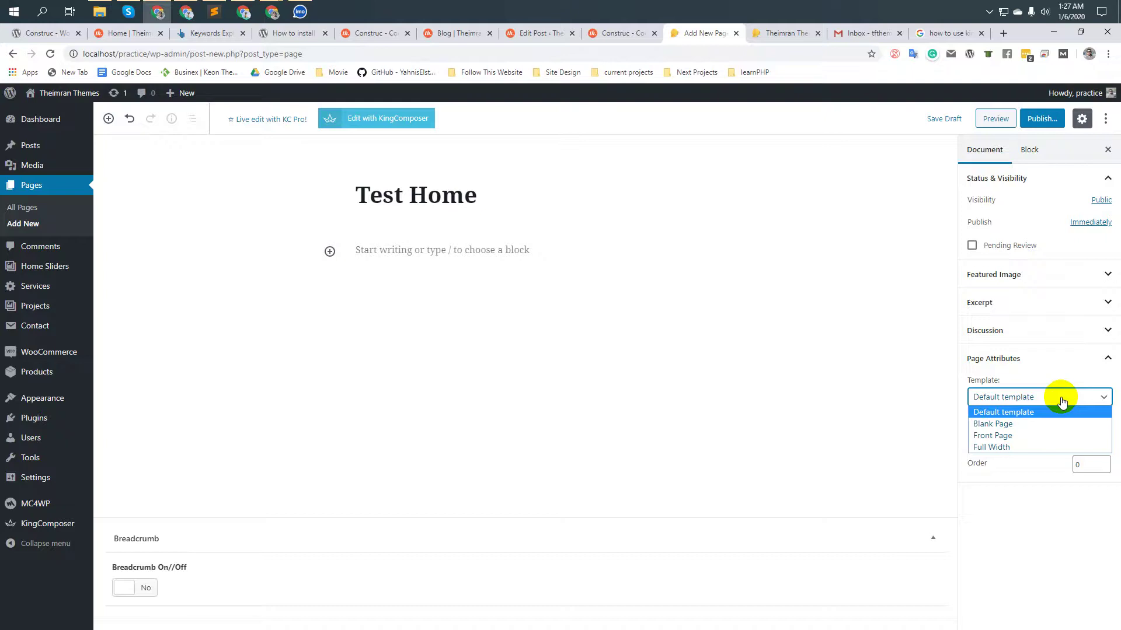
left_click(1020, 425)
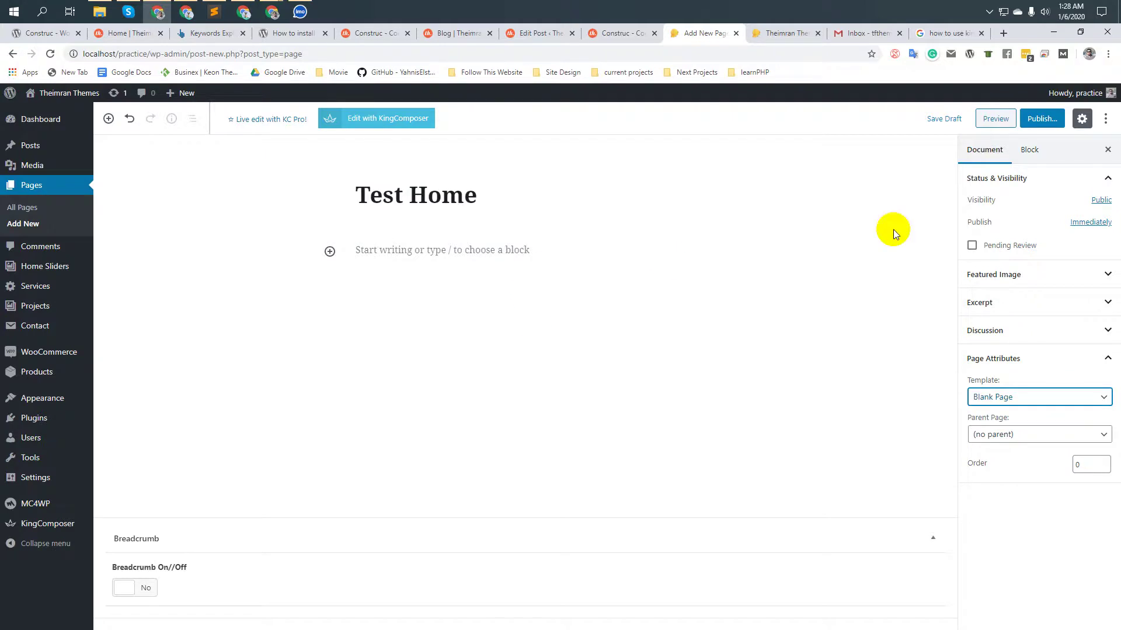
left_click(1030, 127)
left_click(1037, 121)
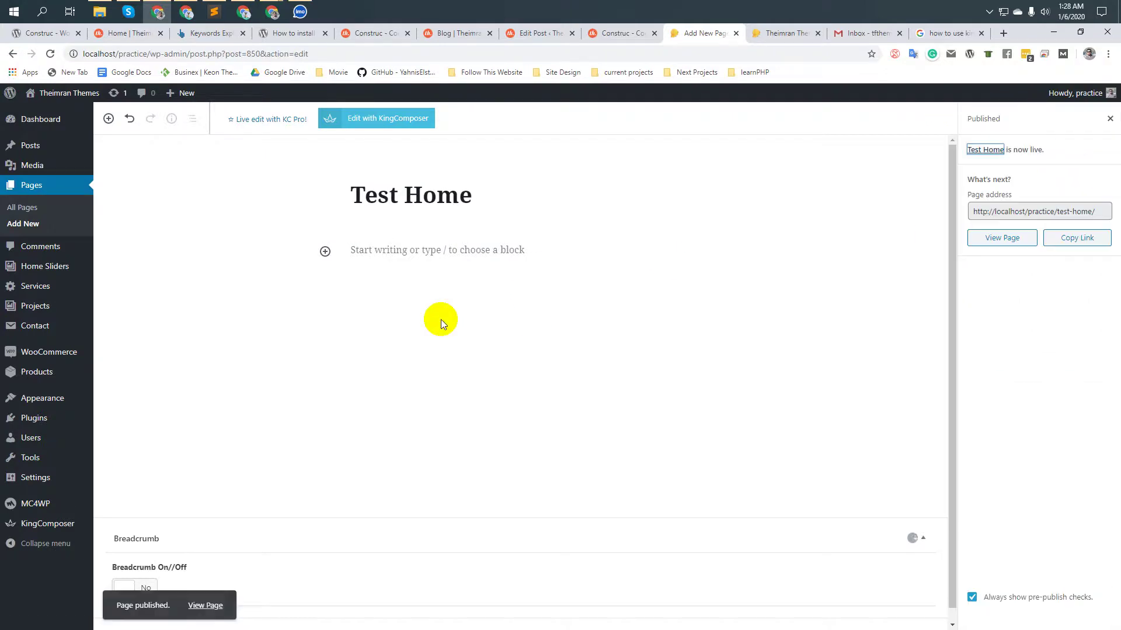
Switch the Test Home page to editing with the KingComposer page builder
left_click(383, 120)
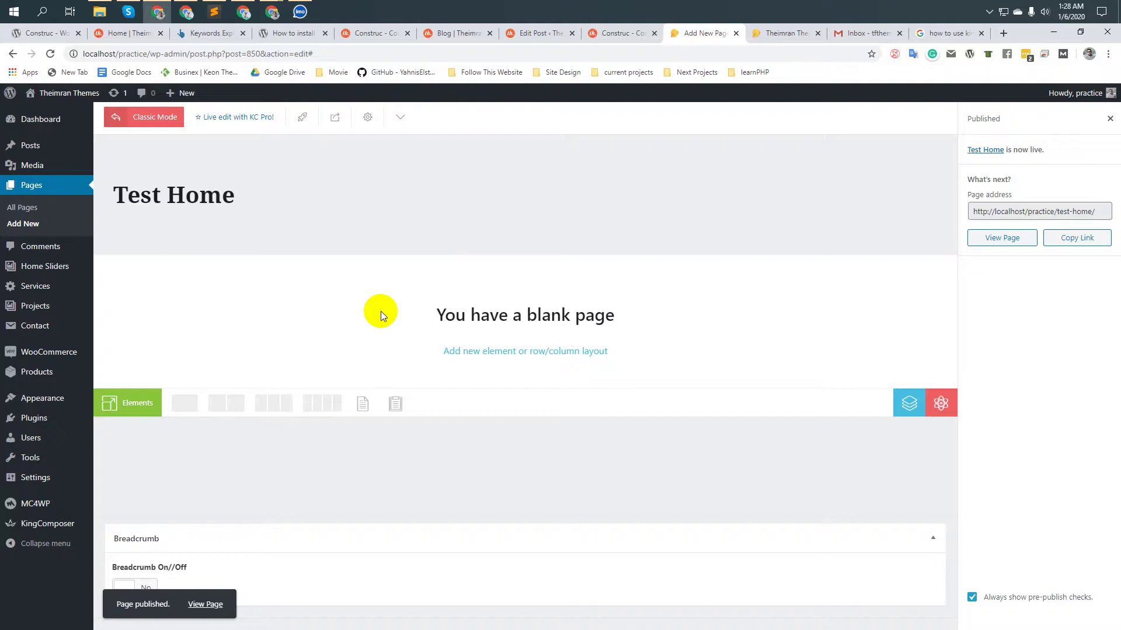
double_click(552, 319)
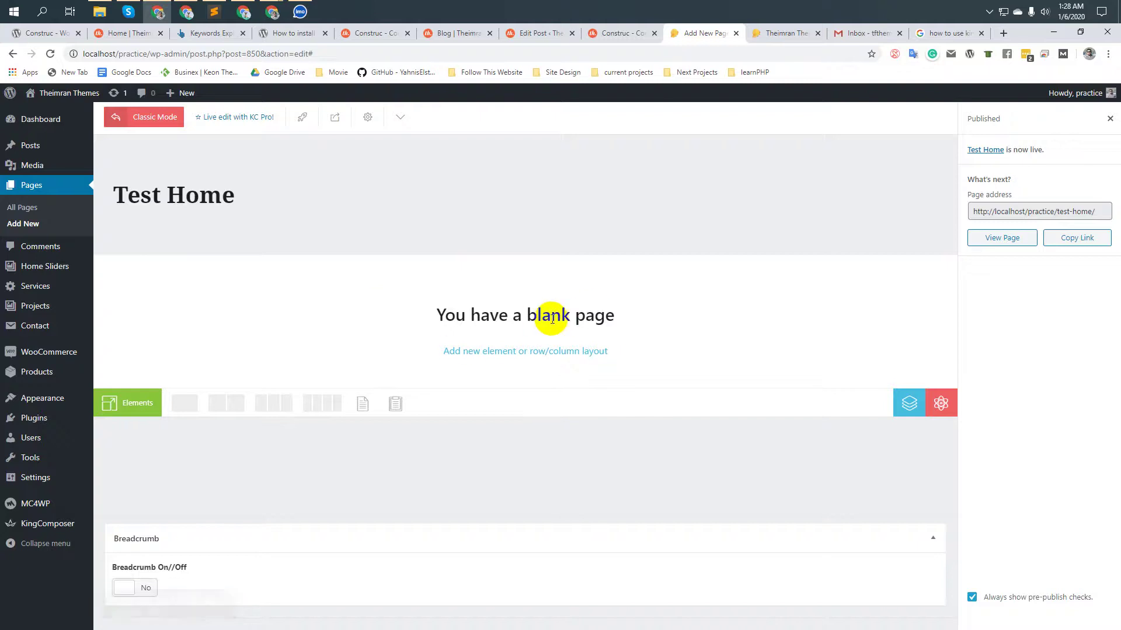
left_click(100, 445)
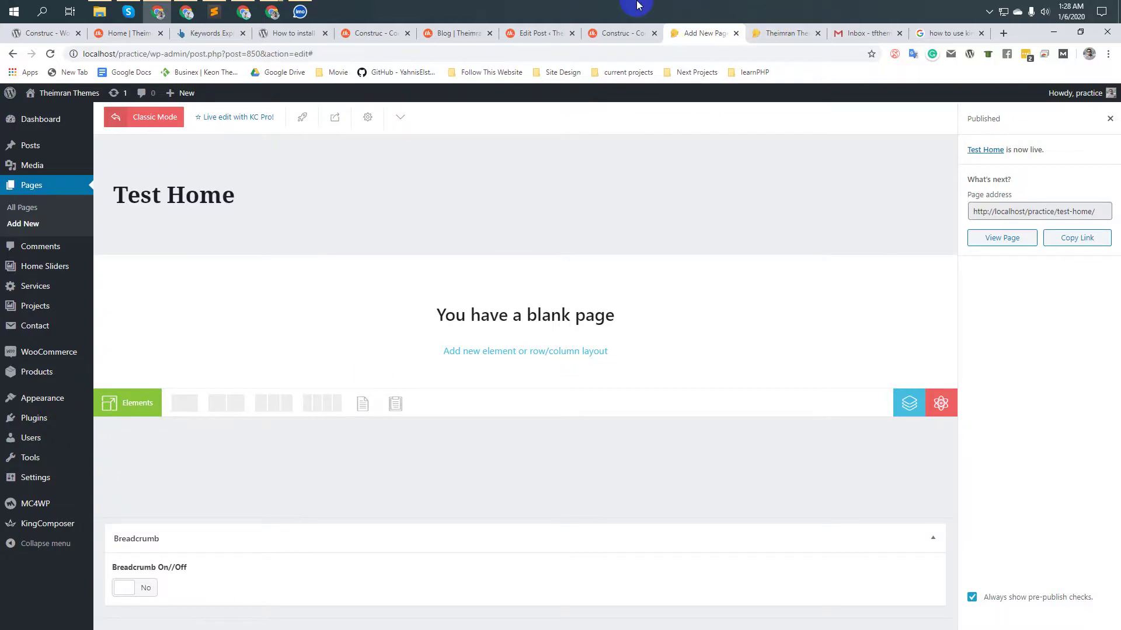
Look at the hero slider on the practice site's home page, then return to the Test Home editor
left_click(620, 33)
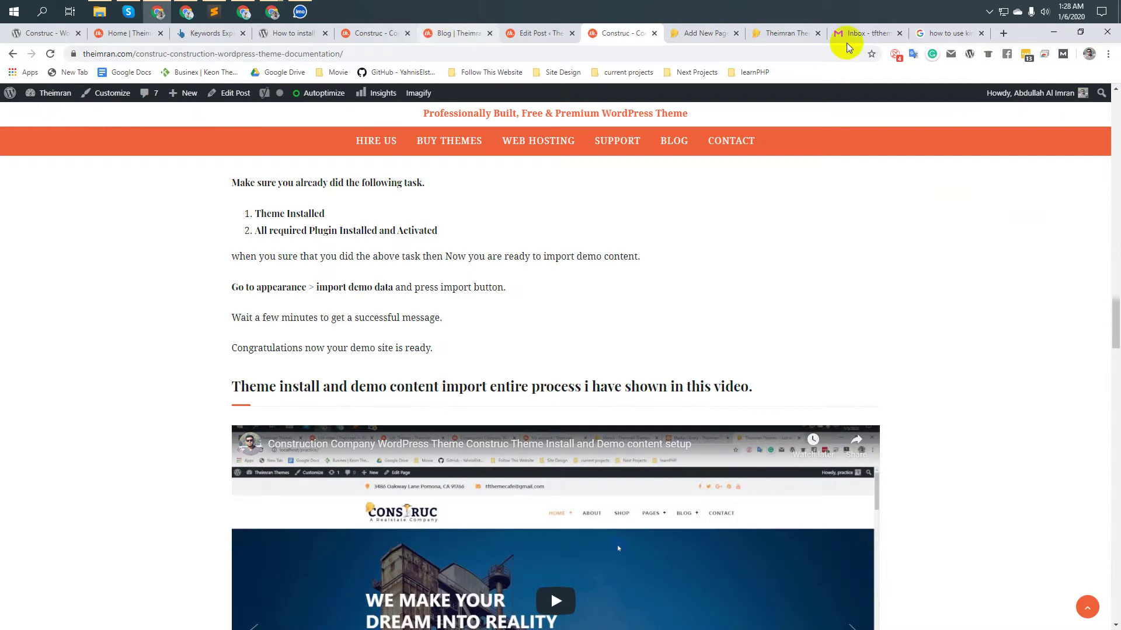
left_click(773, 36)
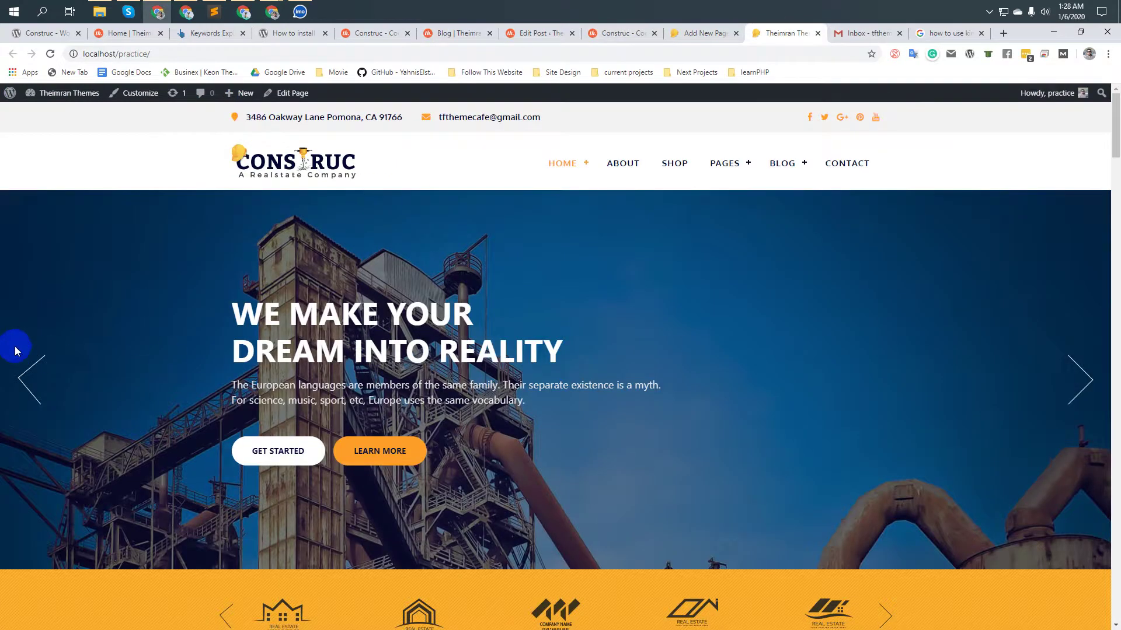
left_click(709, 115)
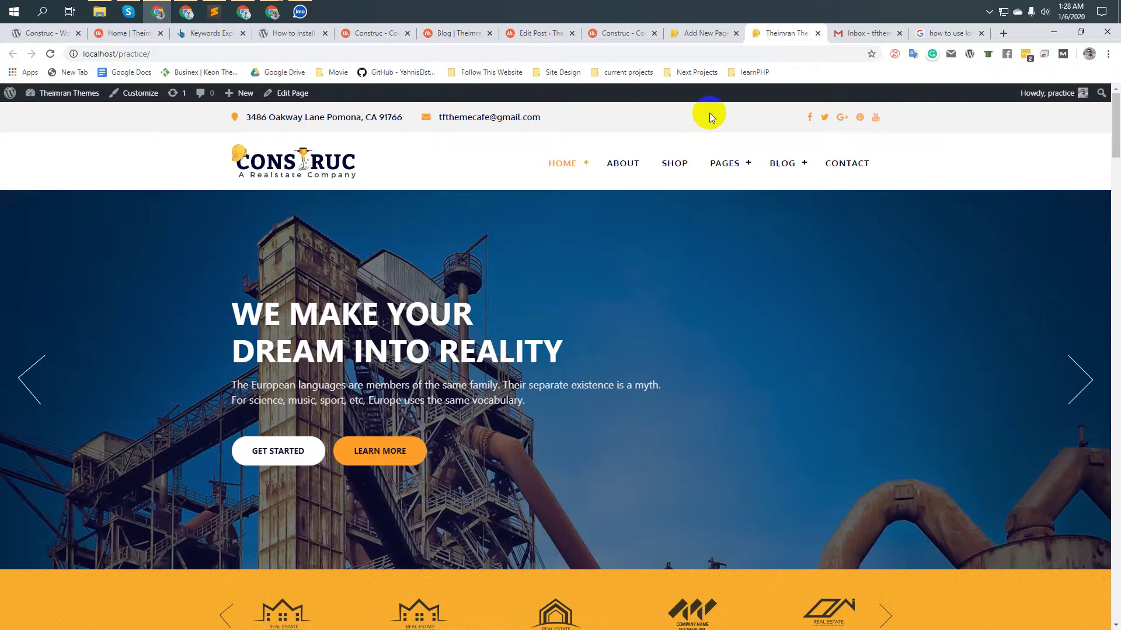
left_click(703, 33)
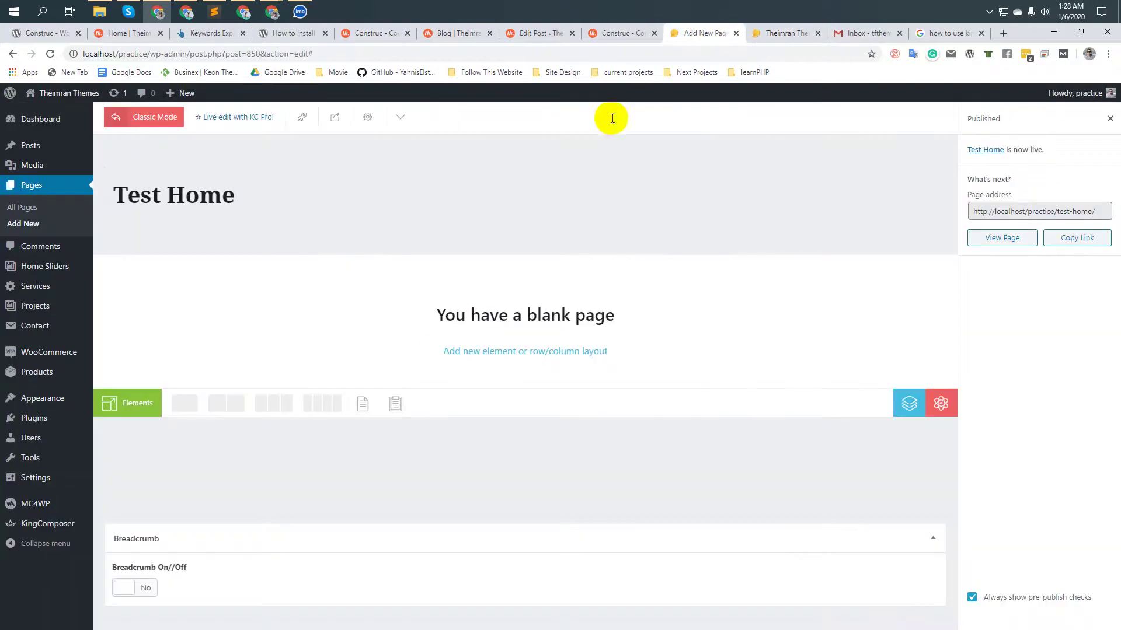
left_click(623, 213)
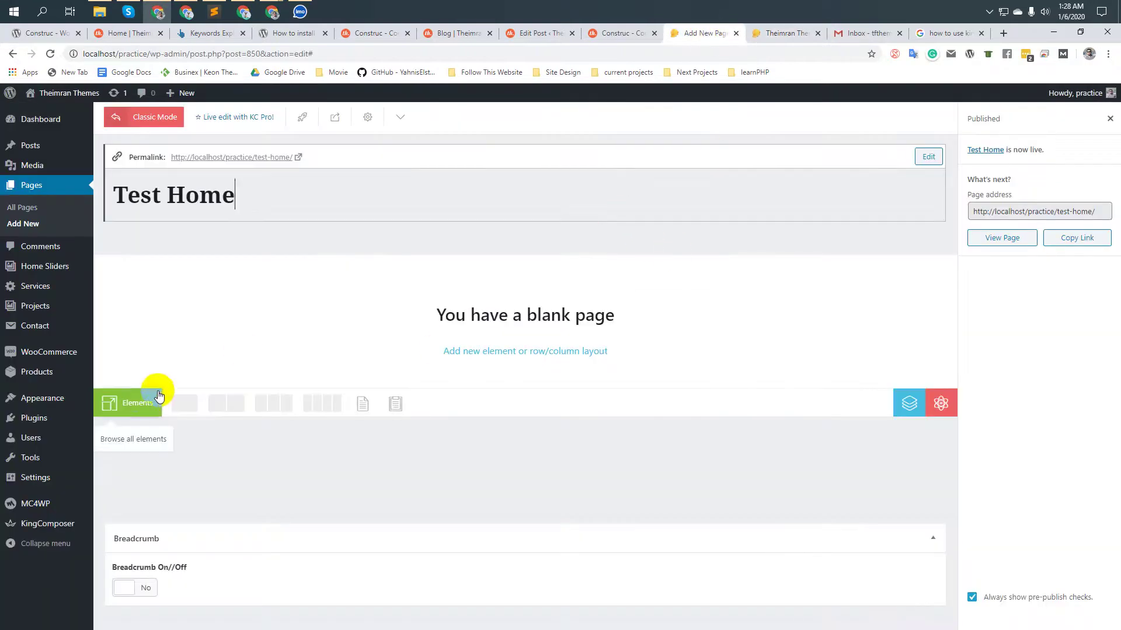
Add the Hero Slider element from the construc element category to the blank page
left_click(131, 407)
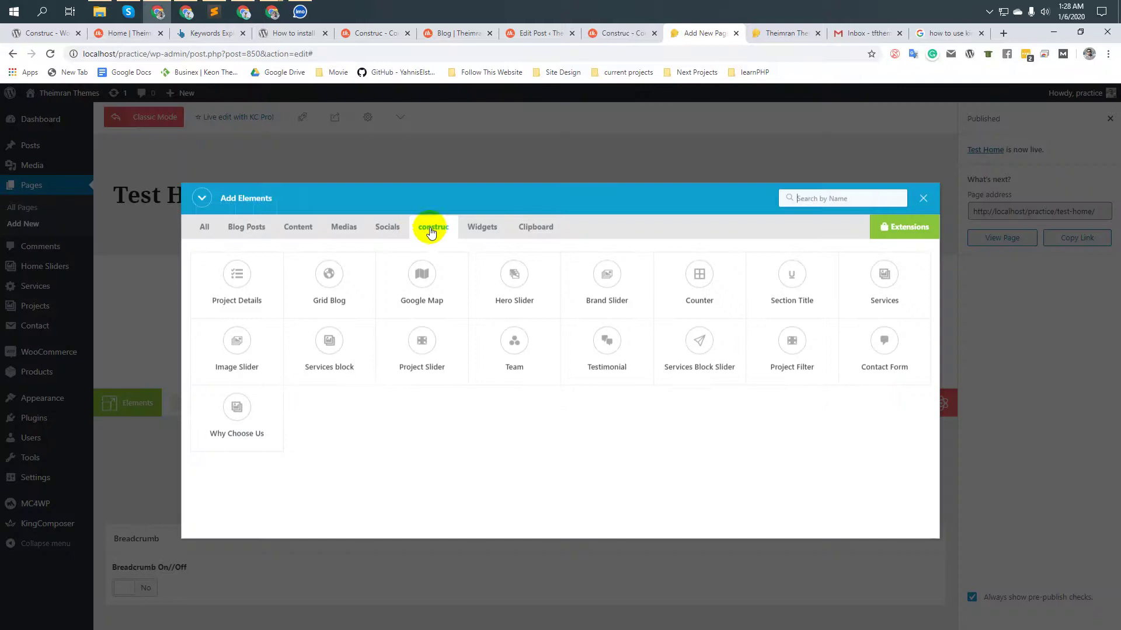
left_click(444, 230)
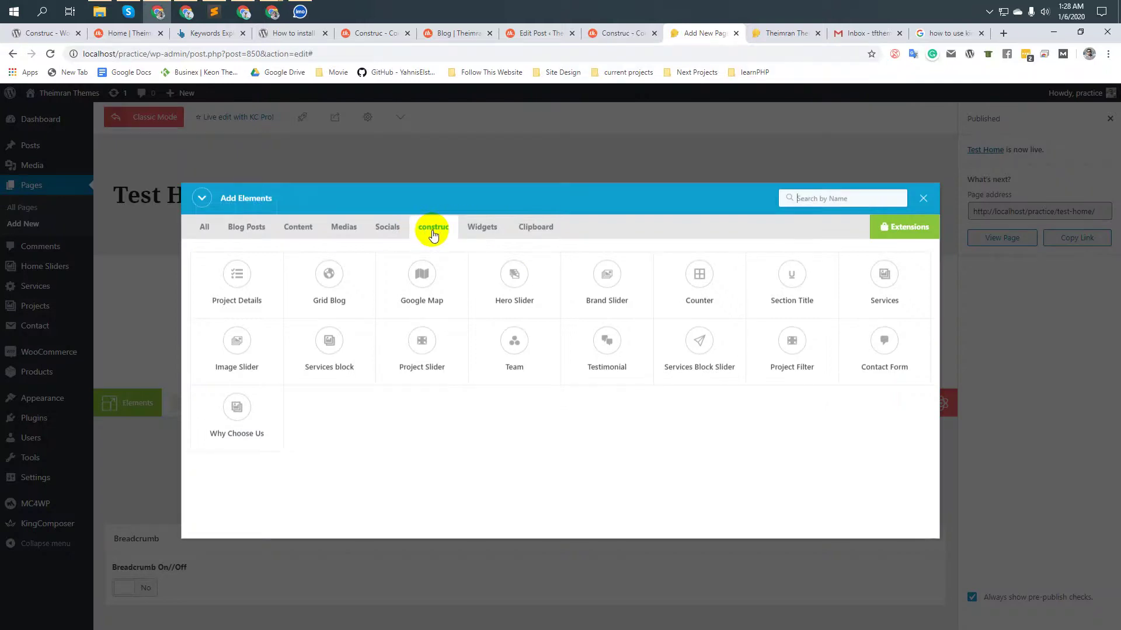
left_click(515, 276)
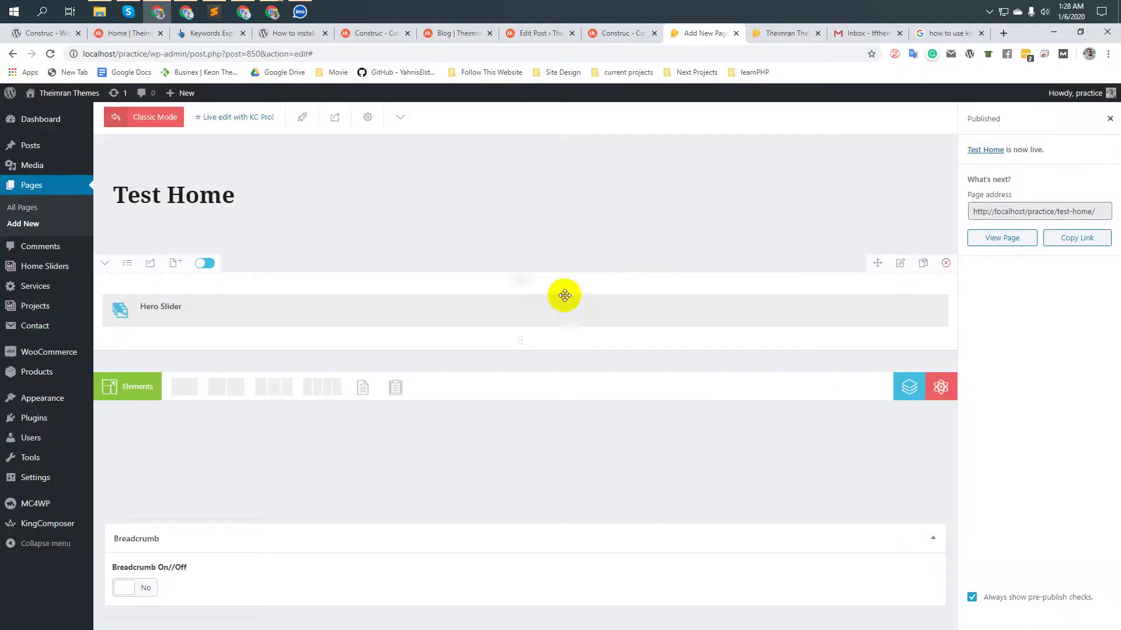
Set the Hero Slider element to use Slider One and save its settings
left_click(493, 311)
left_click(533, 219)
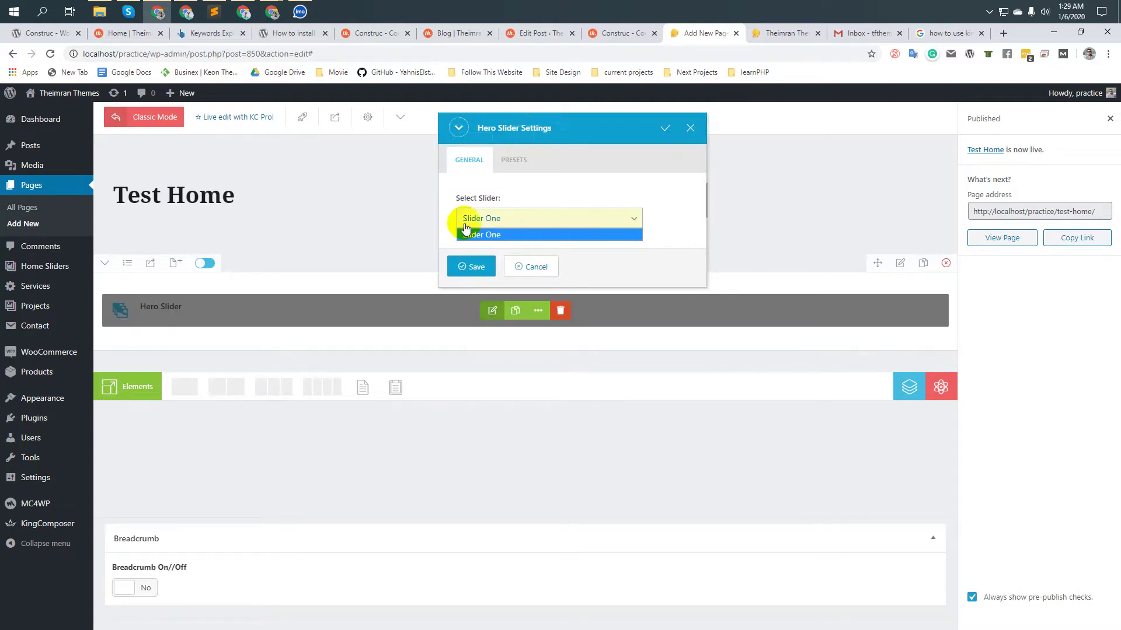
left_click(527, 234)
mouse_move(33, 266)
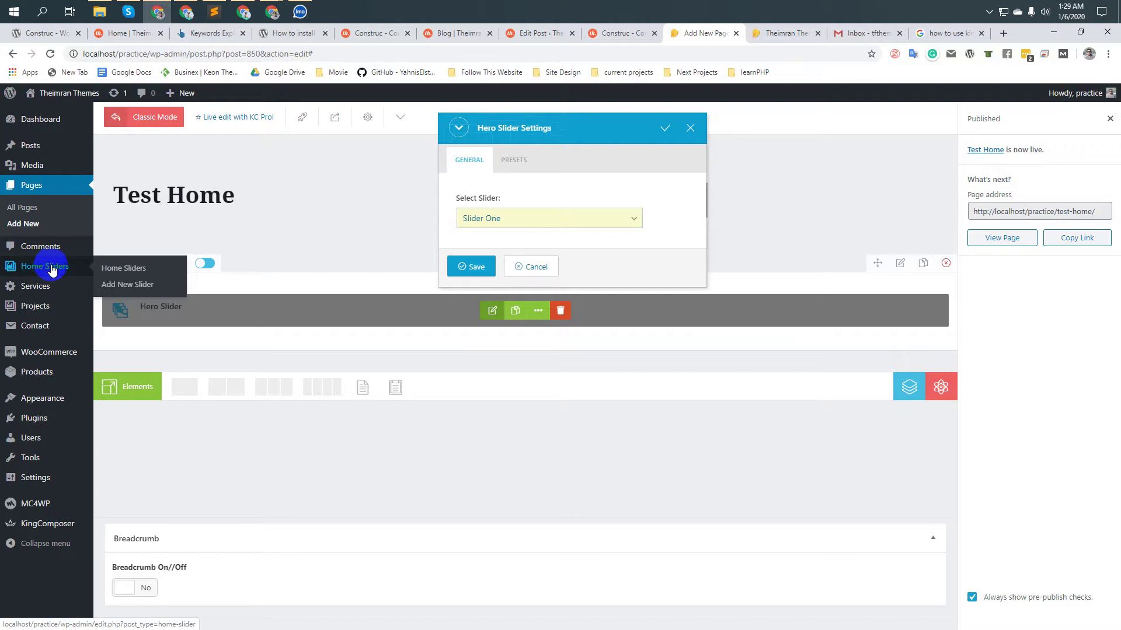
left_click(473, 268)
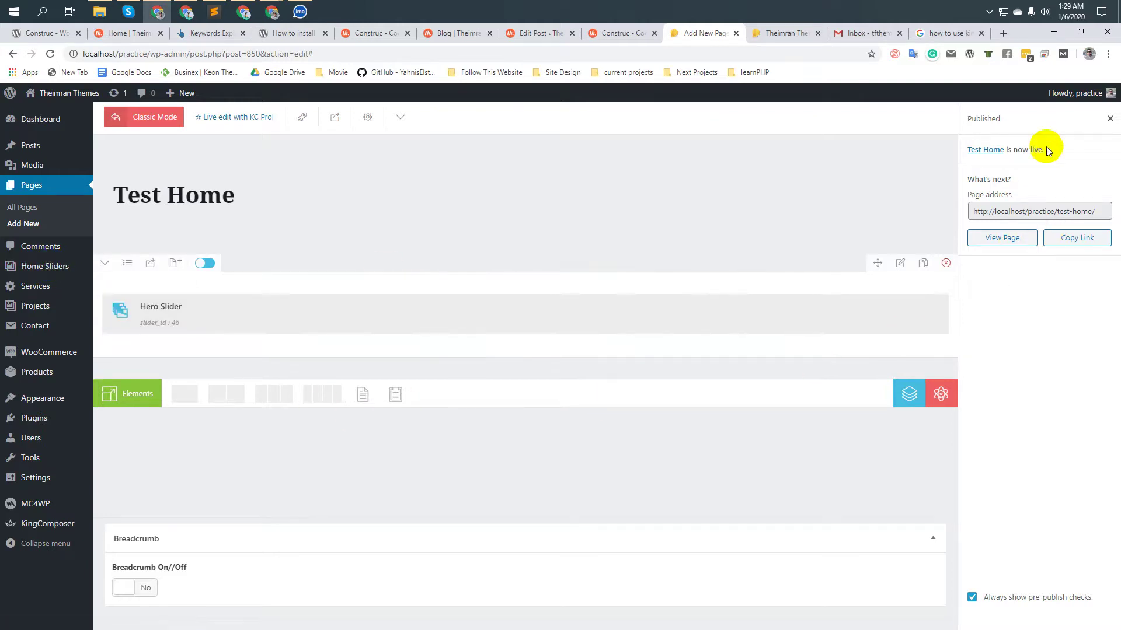
Update the Test Home page and view the live page in a new browser tab
left_click(1109, 118)
left_click(1038, 119)
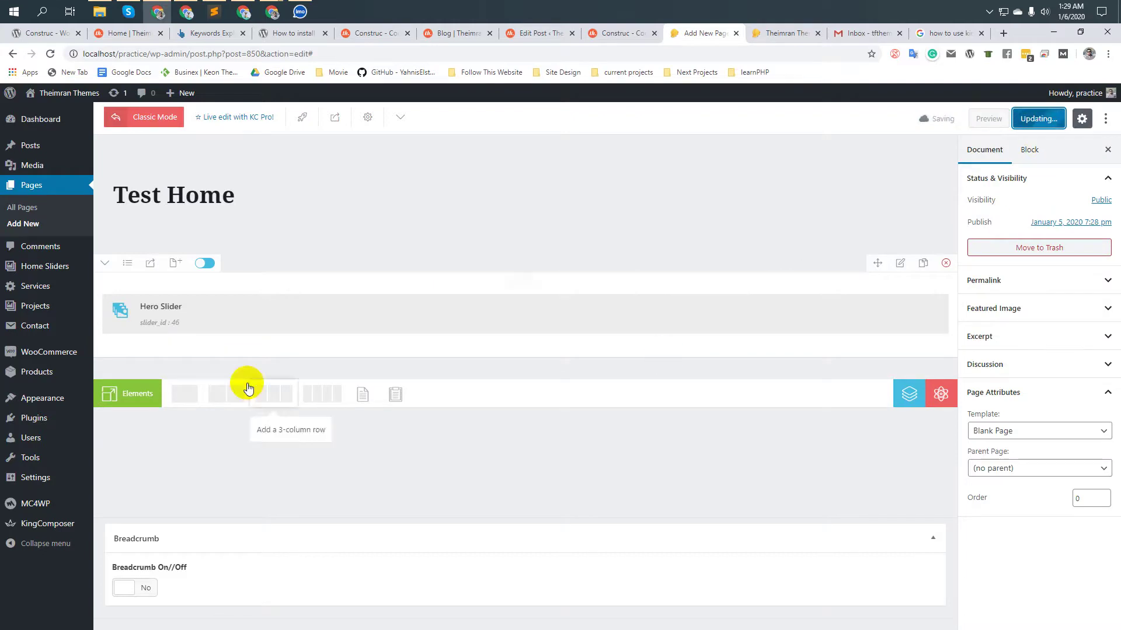
middle_click(200, 604)
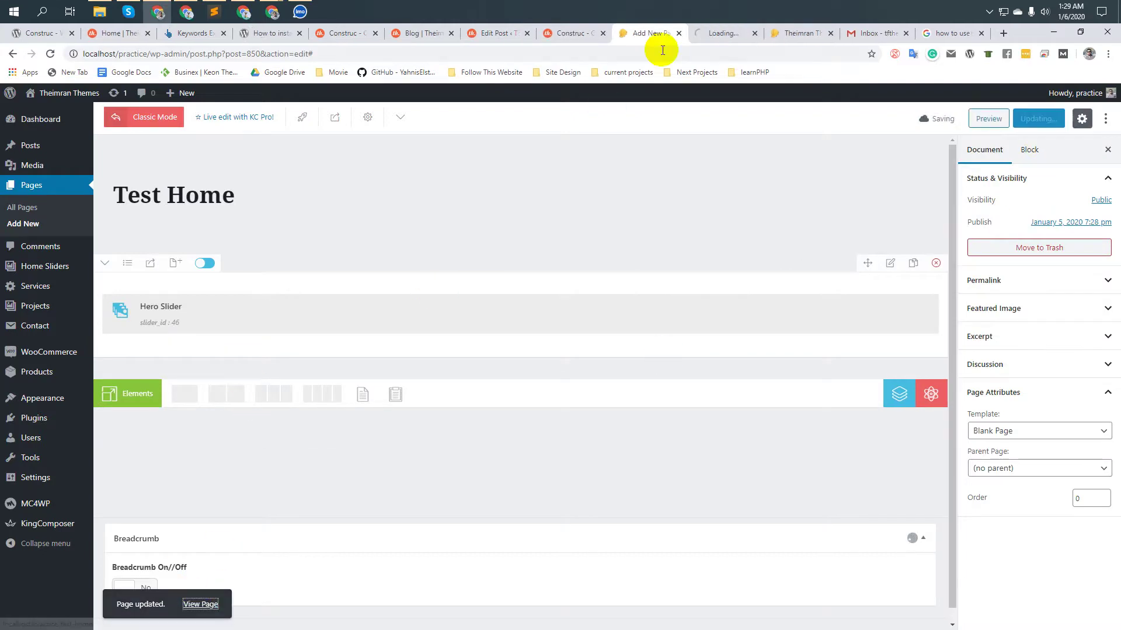
left_click(721, 33)
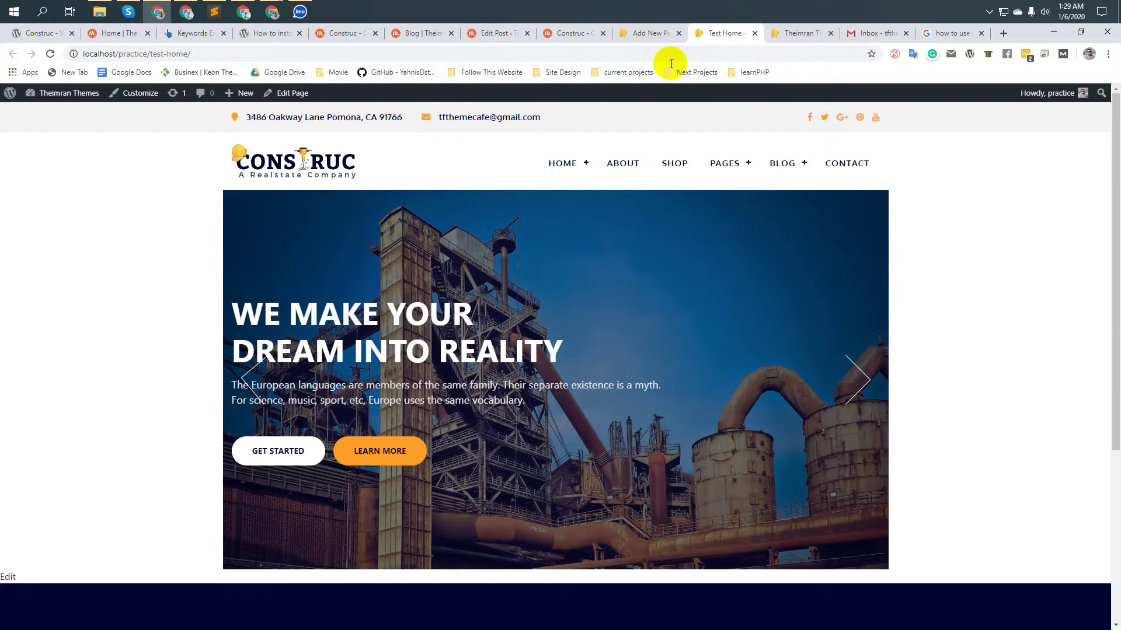
Set the hero slider row's Full Width option to Stretch all content & wrapper and save the row settings
left_click(658, 34)
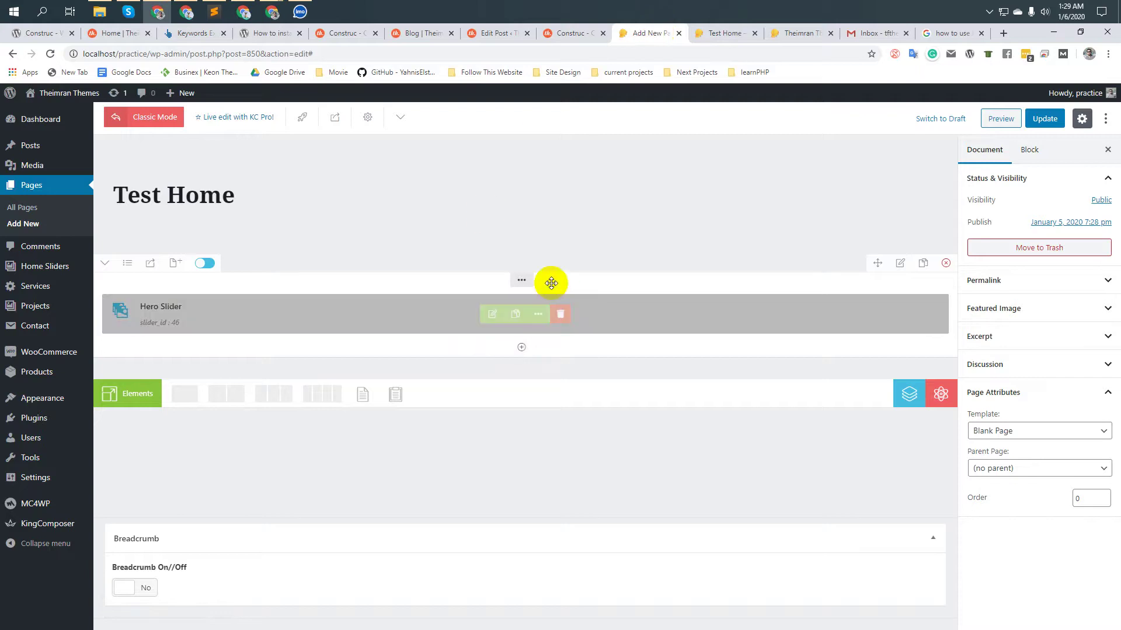
left_click(901, 265)
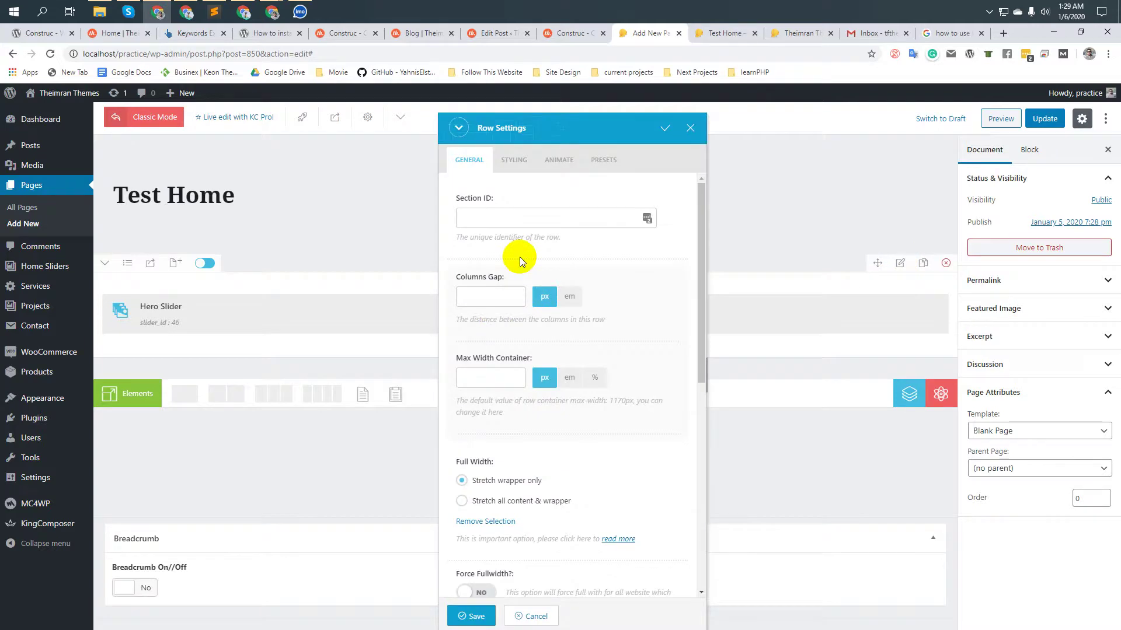
scroll(542, 405, "down", 2)
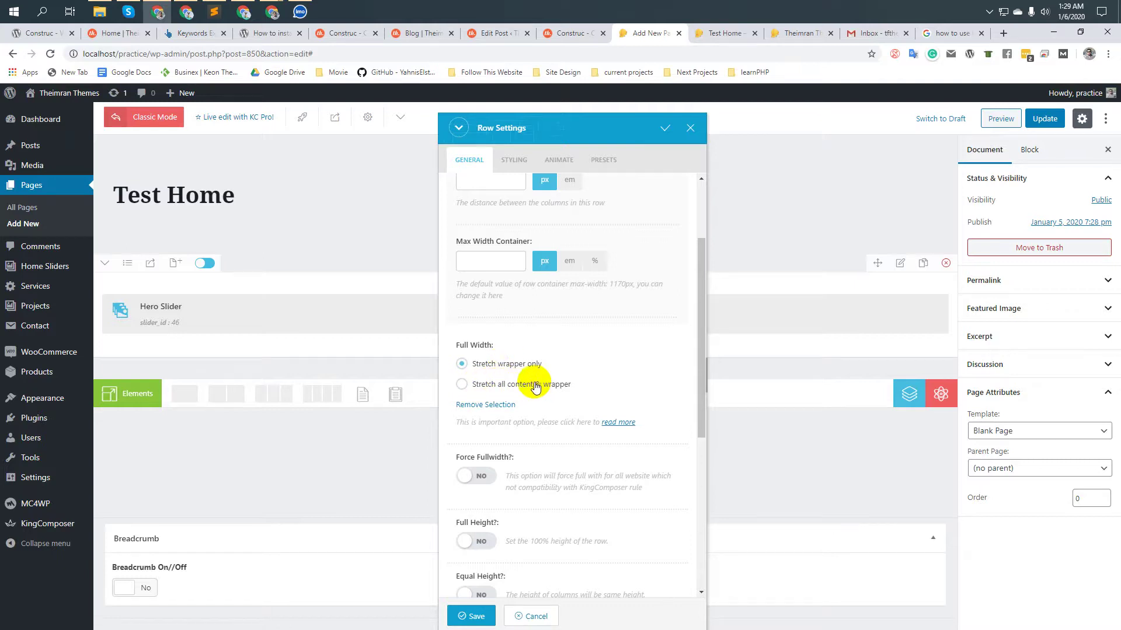
scroll(532, 444, "down", 1)
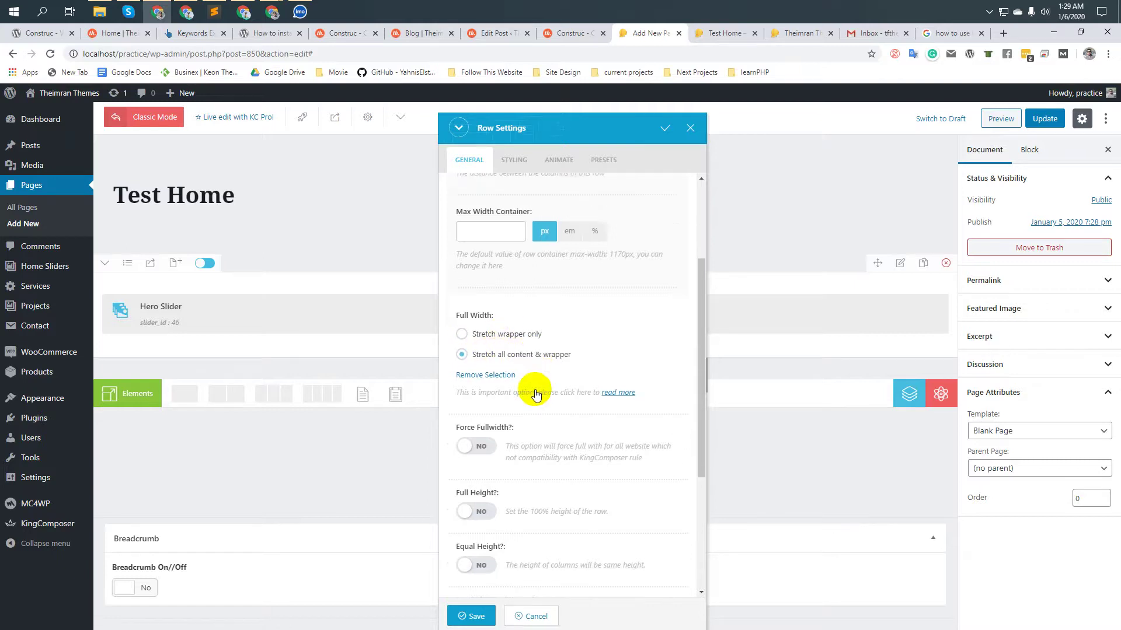
left_click(467, 618)
Update the Test Home page, reload its live view to check the slider's width, and return to the editor
left_click(1042, 118)
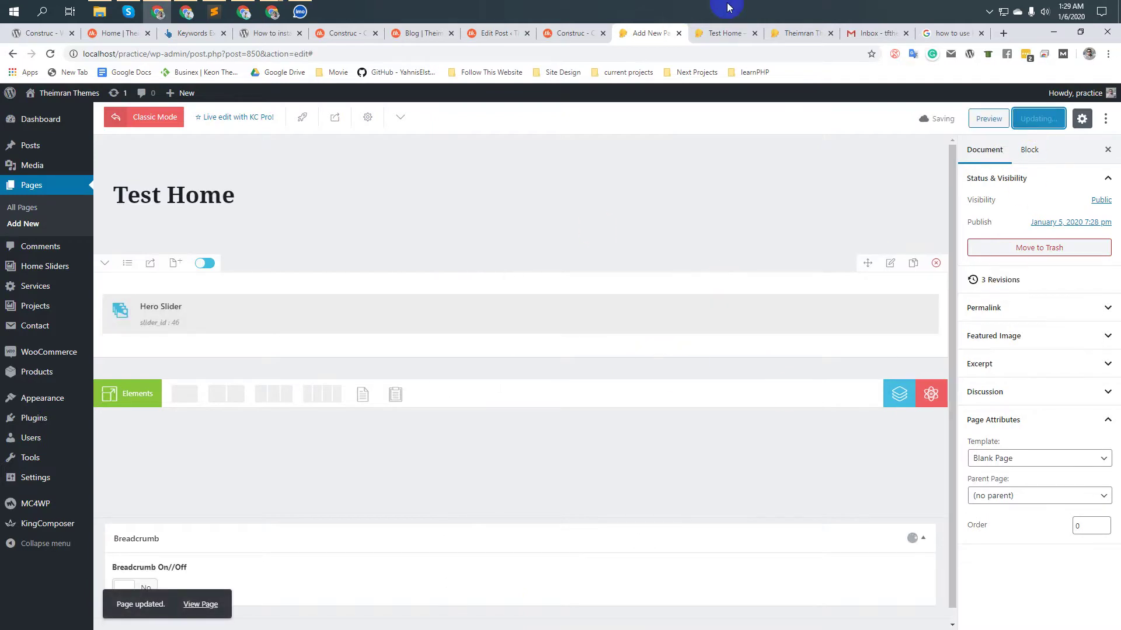
left_click(737, 34)
left_click(50, 54)
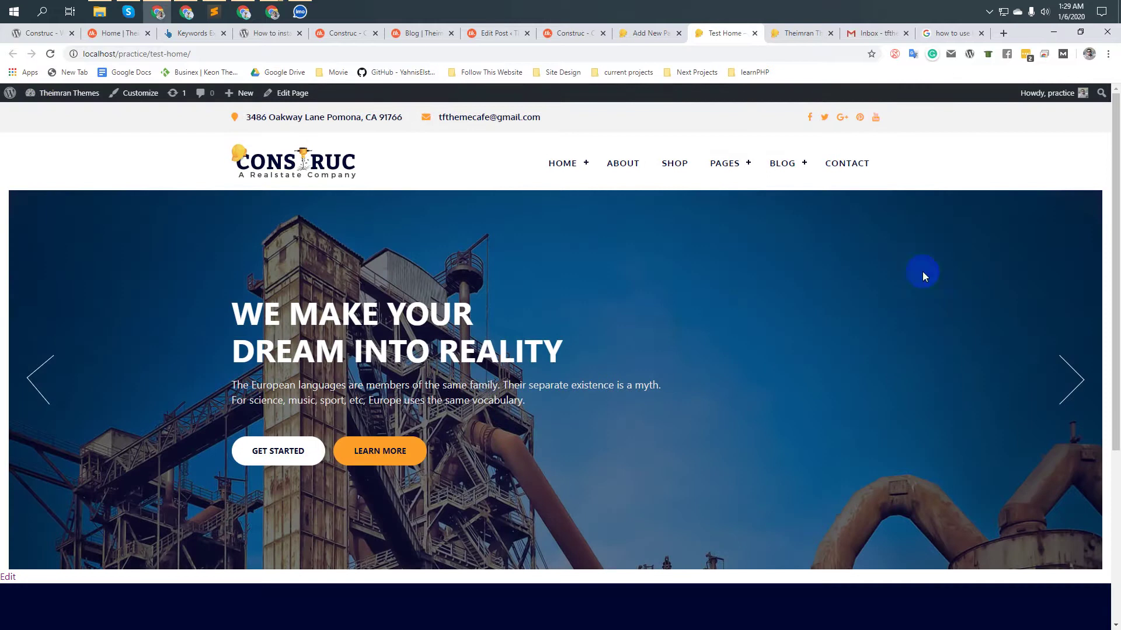
left_click(638, 33)
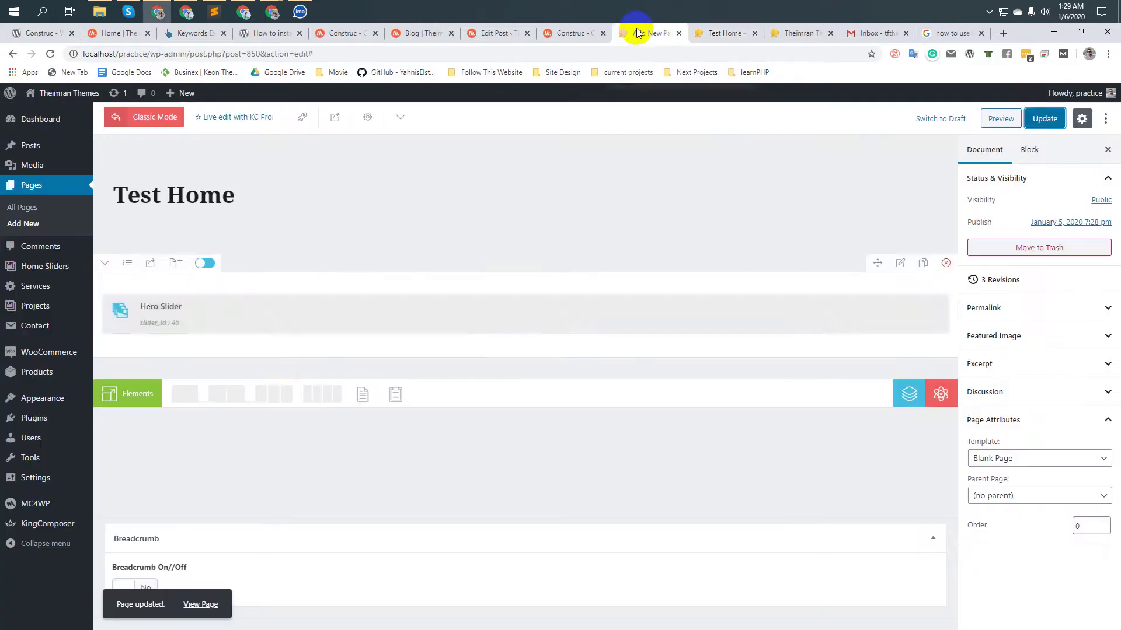
Set the left and right box padding of the hero slider's column to 0px and save the column settings
left_click(900, 263)
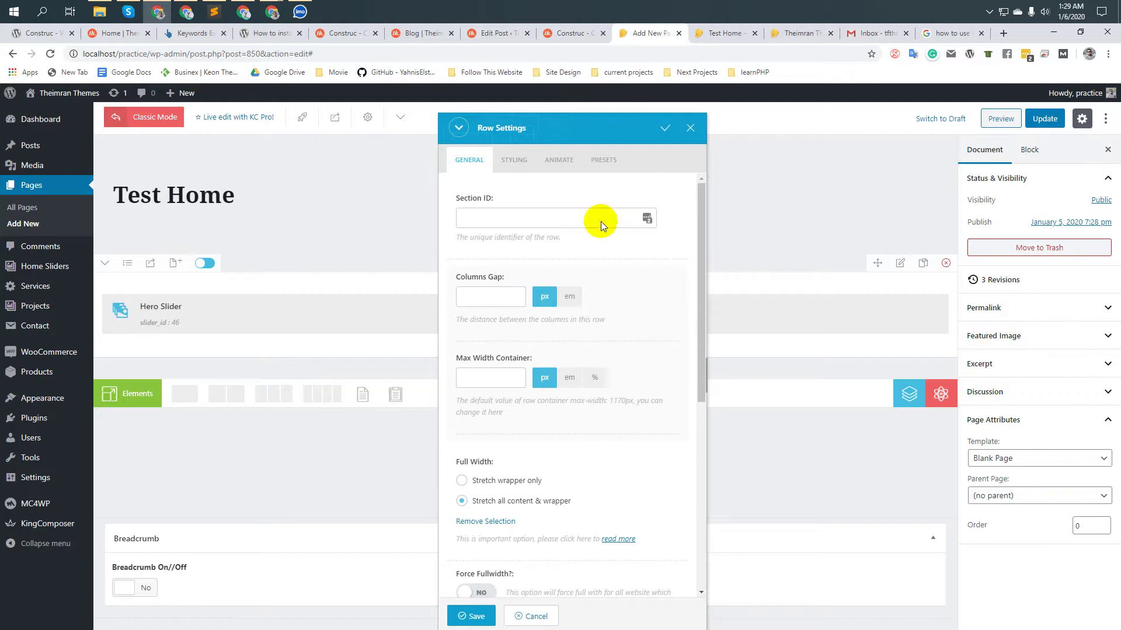
left_click(690, 128)
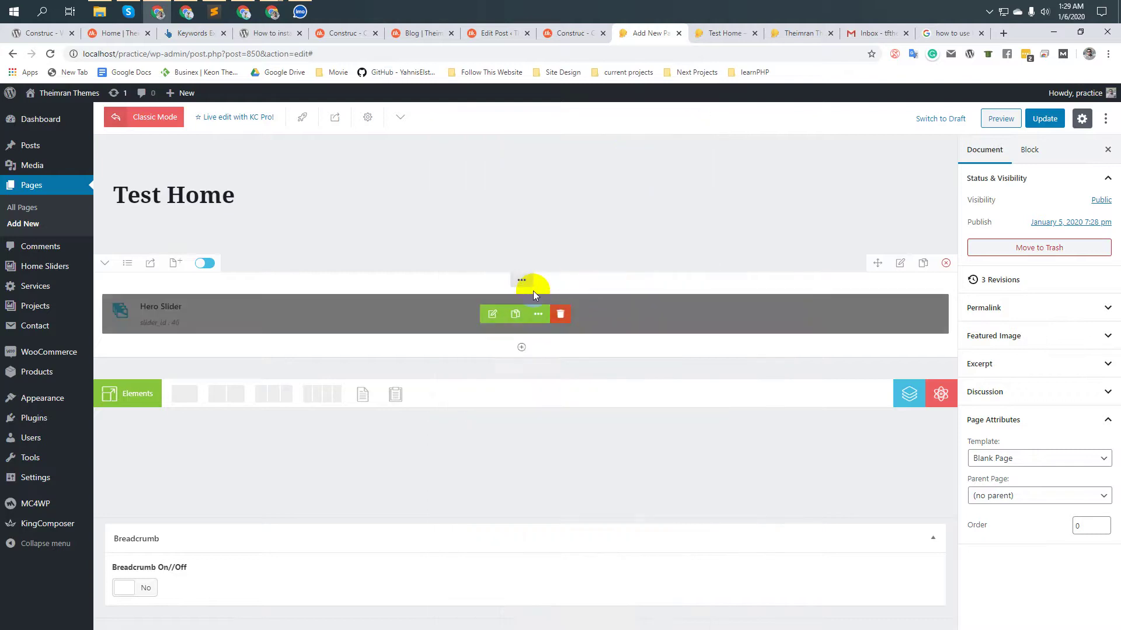
mouse_move(519, 289)
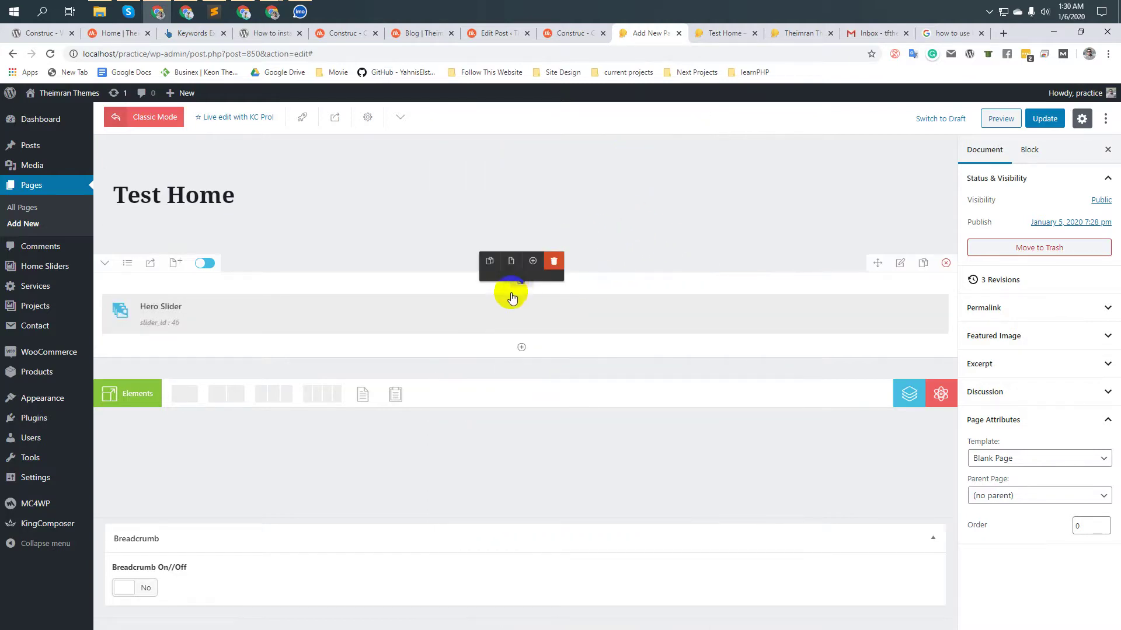
mouse_move(474, 300)
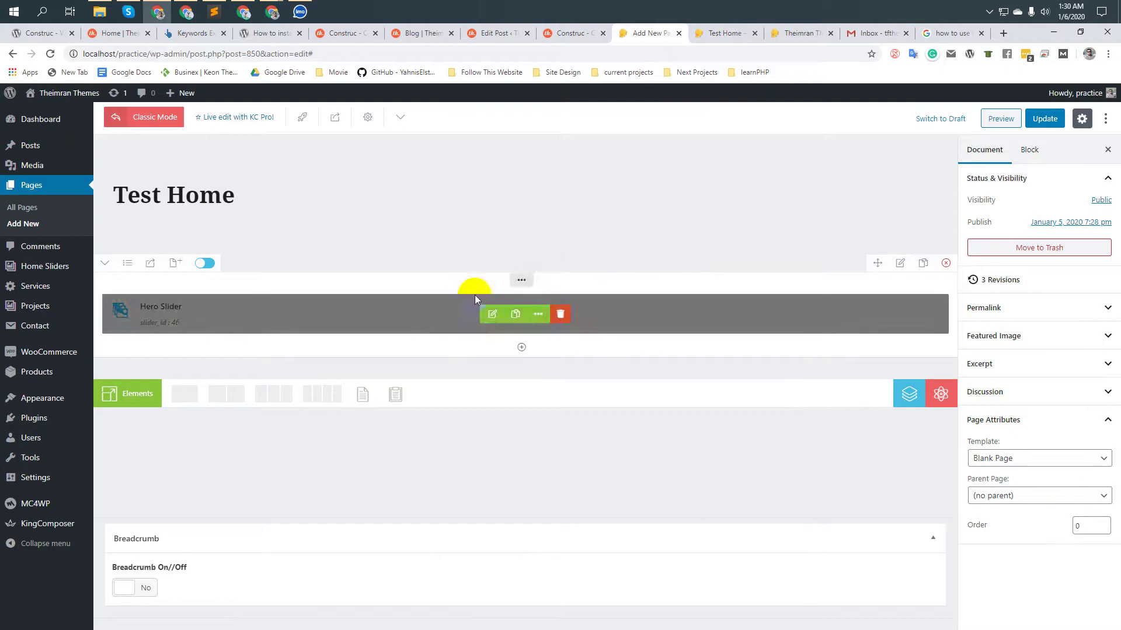
left_click(521, 290)
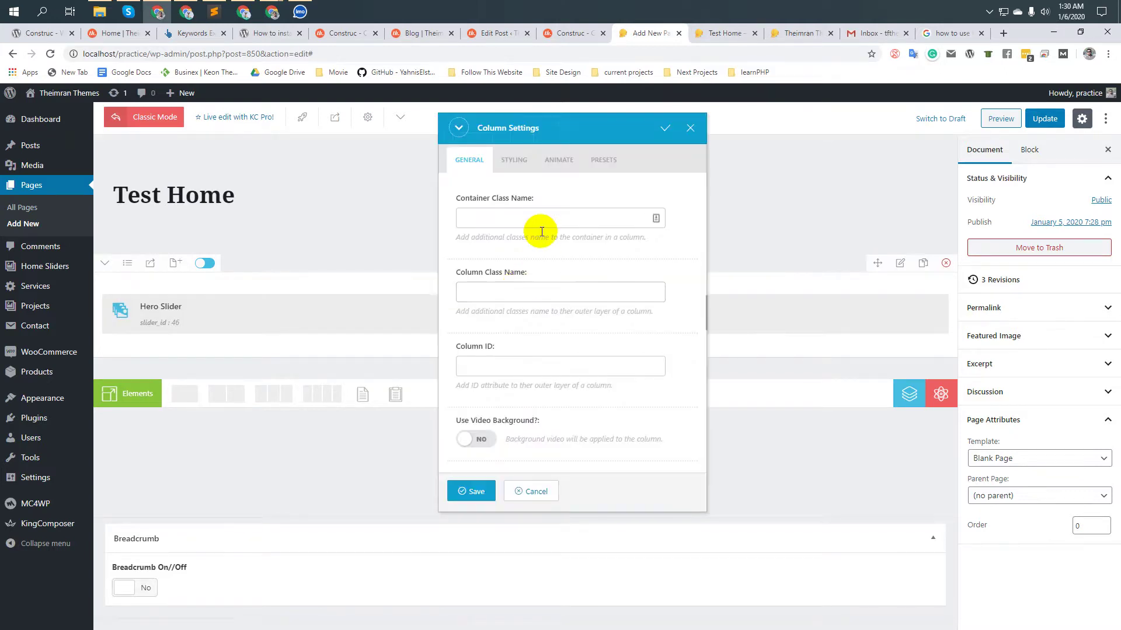
left_click(513, 159)
left_click(577, 220)
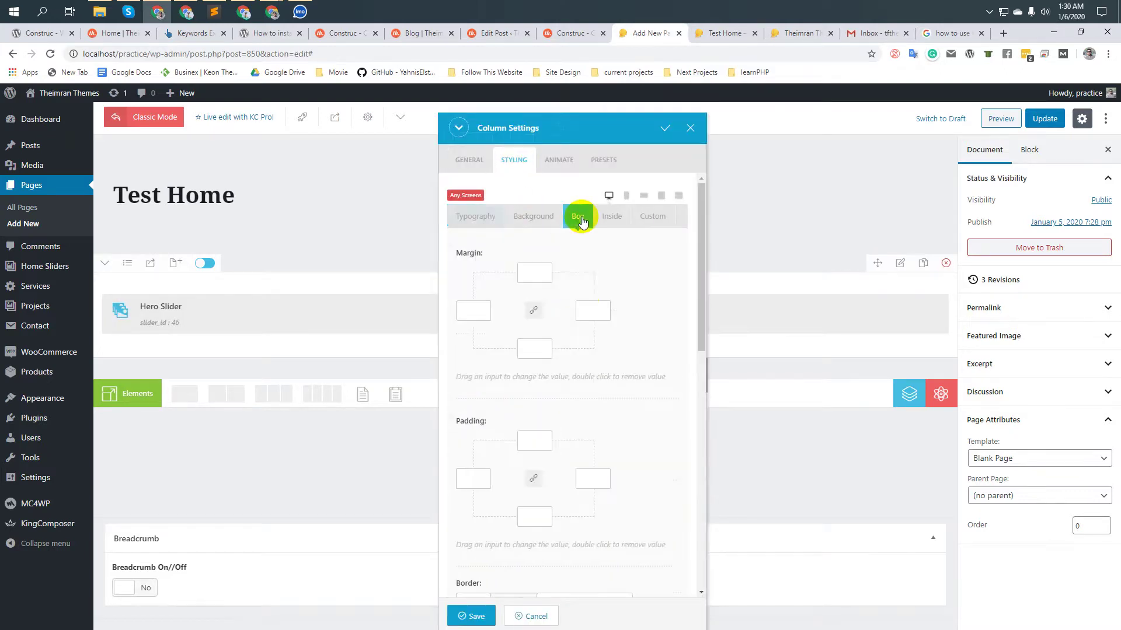
left_click(481, 482)
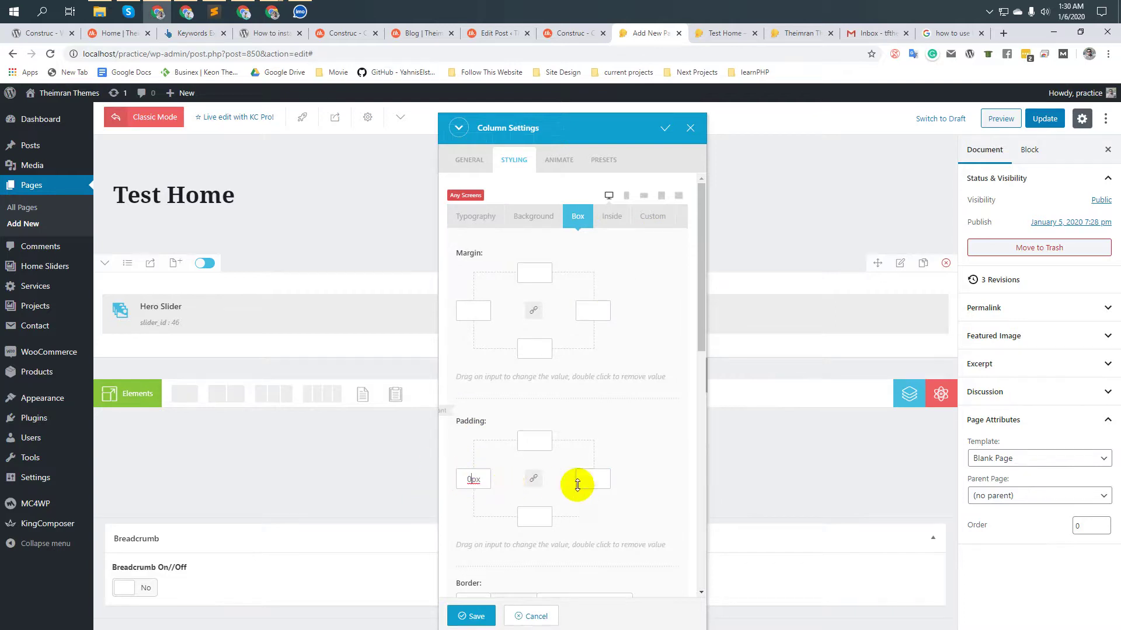
left_click(594, 478)
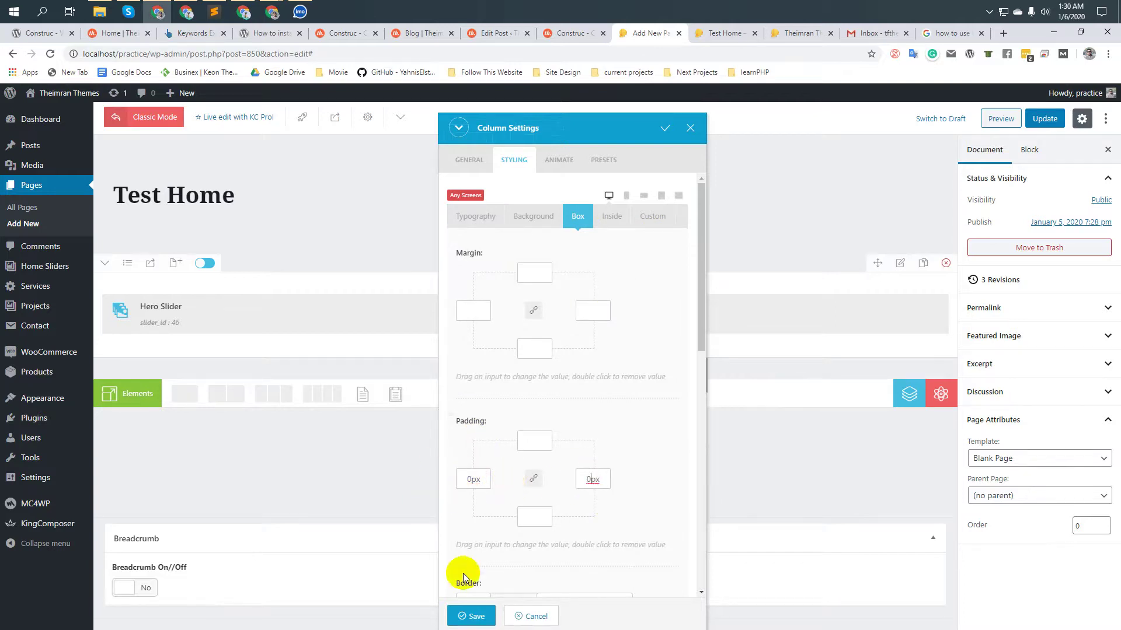
left_click(721, 34)
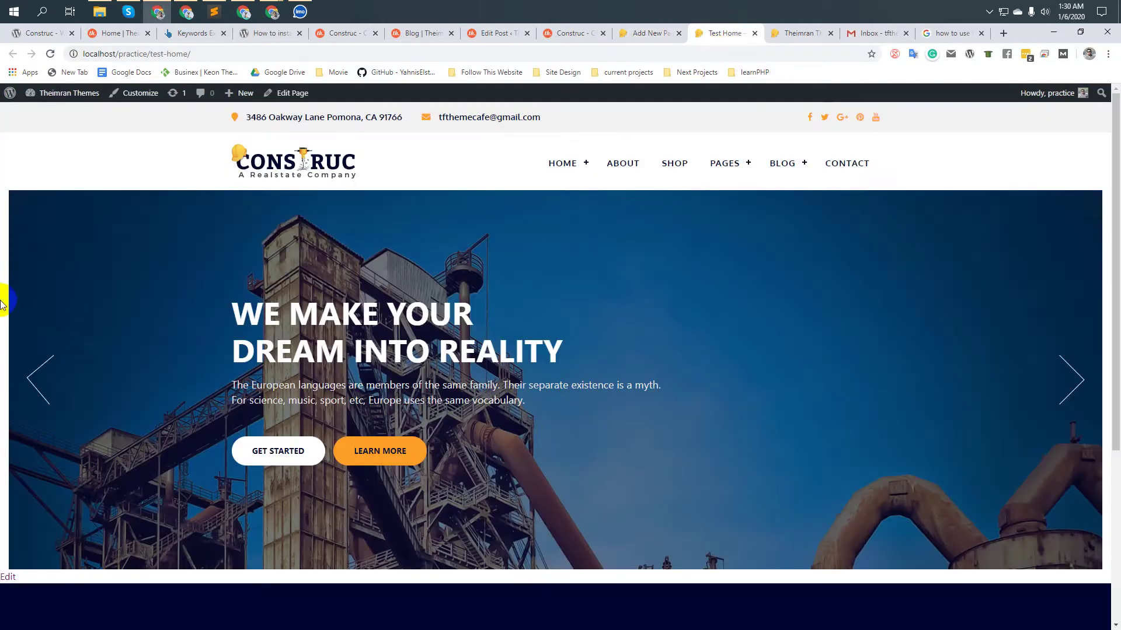
left_click(629, 35)
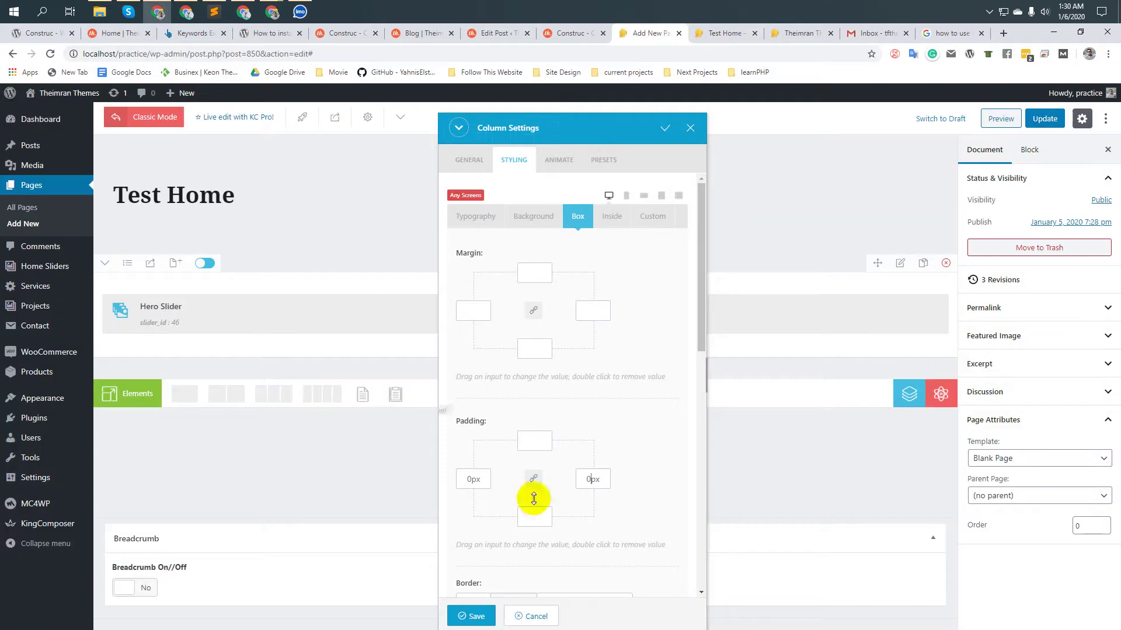
left_click(473, 617)
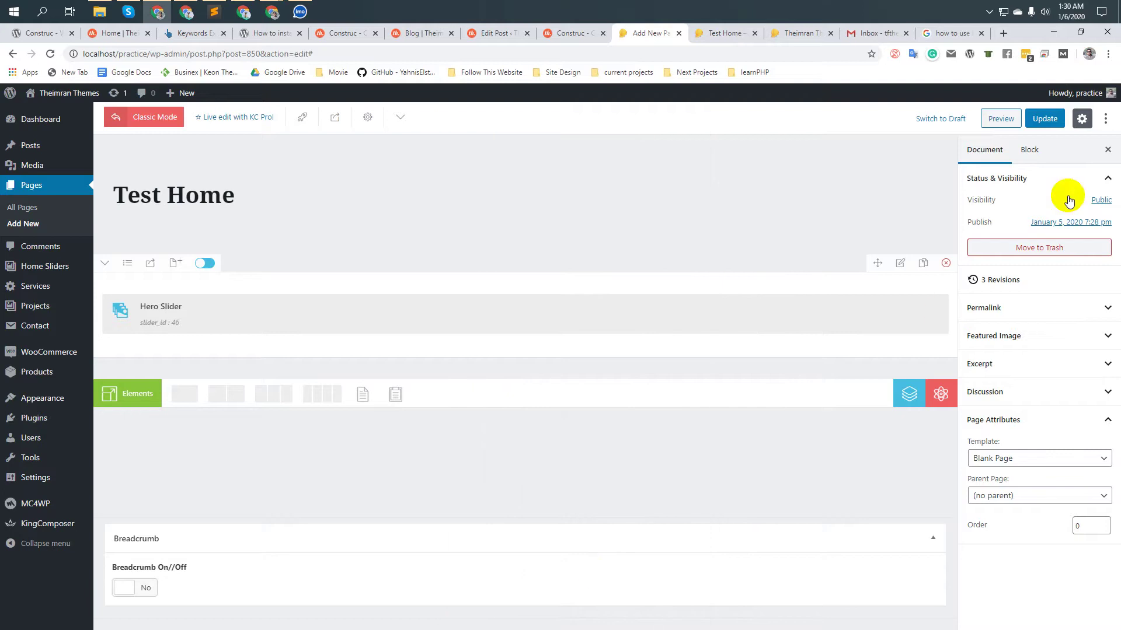
Update the page and reload the live Test Home page to check the slider's side edges
left_click(1045, 119)
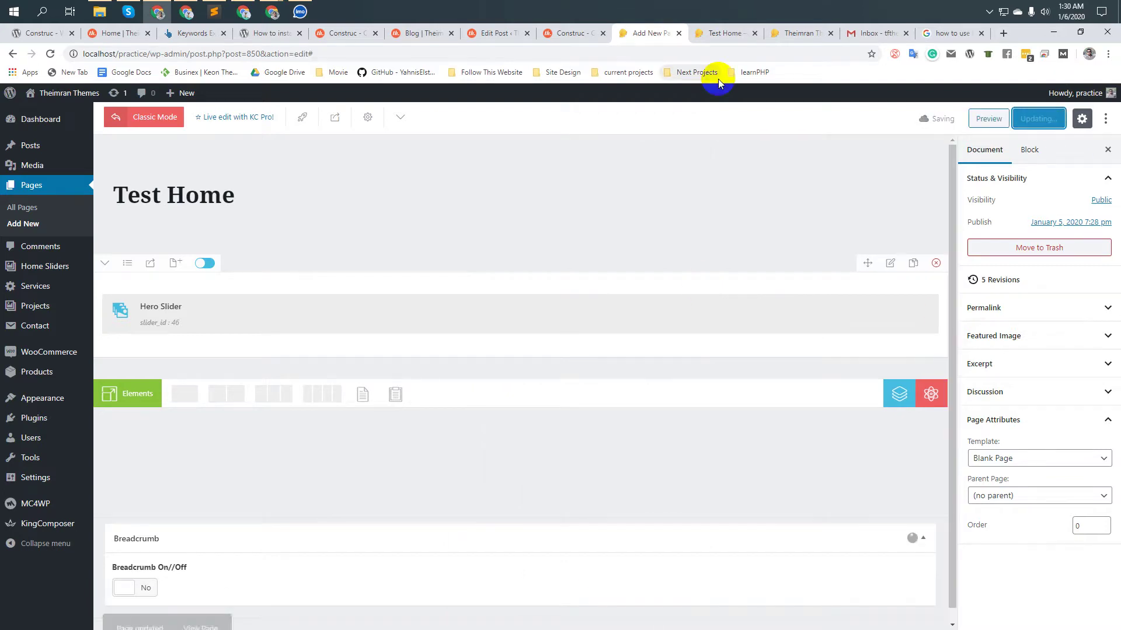
left_click(723, 33)
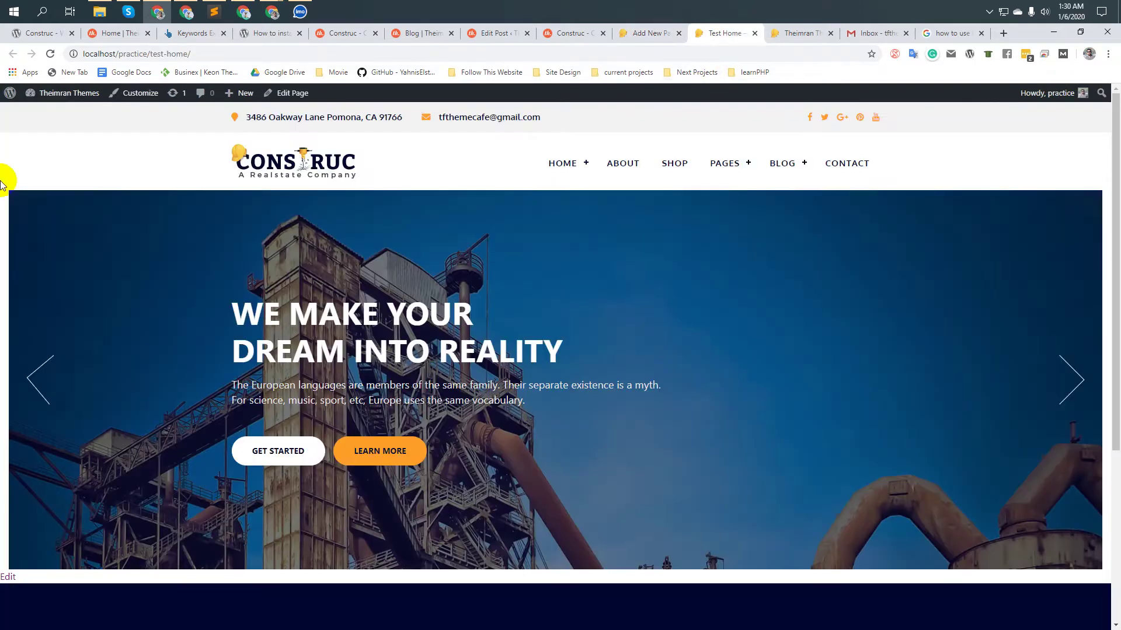
left_click(50, 54)
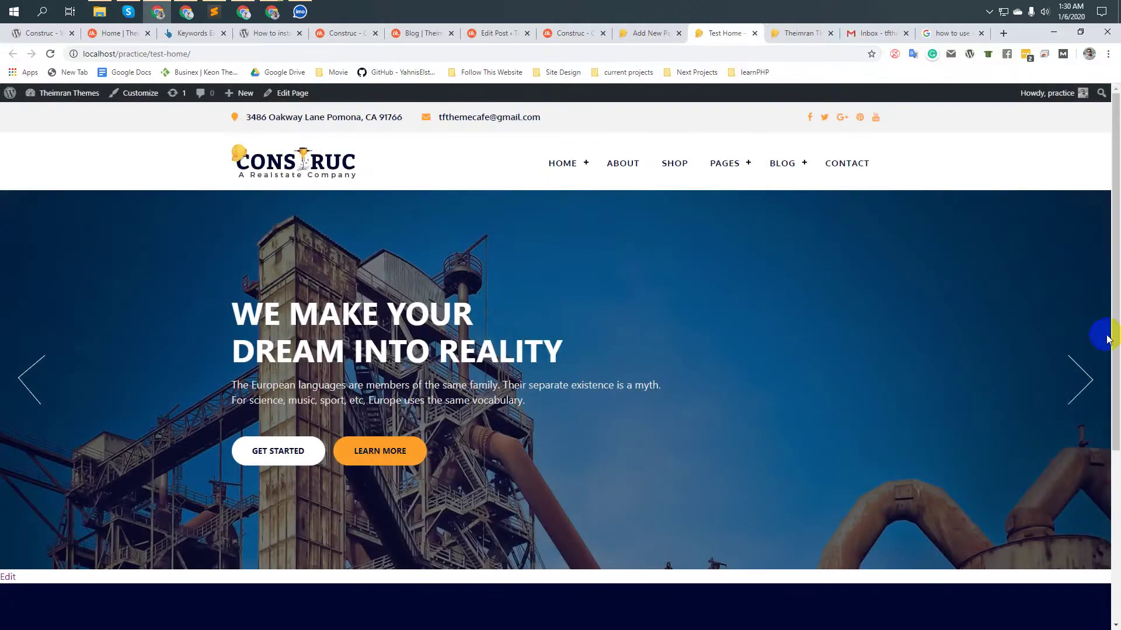
Examine the section below the hero slider on the practice site's home page, and return to the Test Home editor
left_click(634, 41)
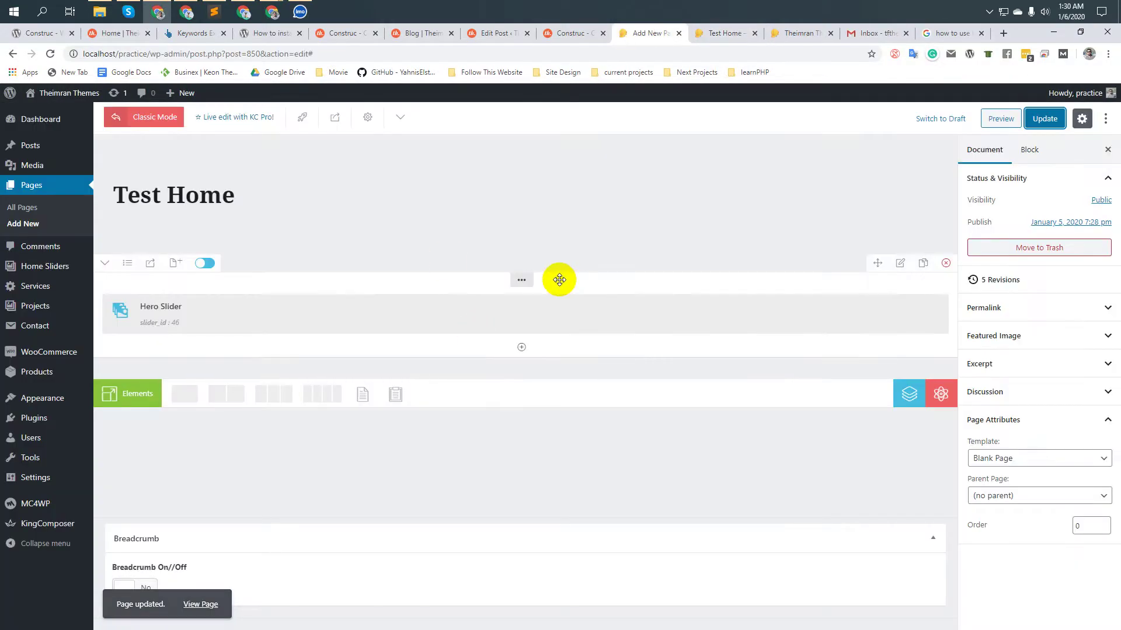
left_click(559, 35)
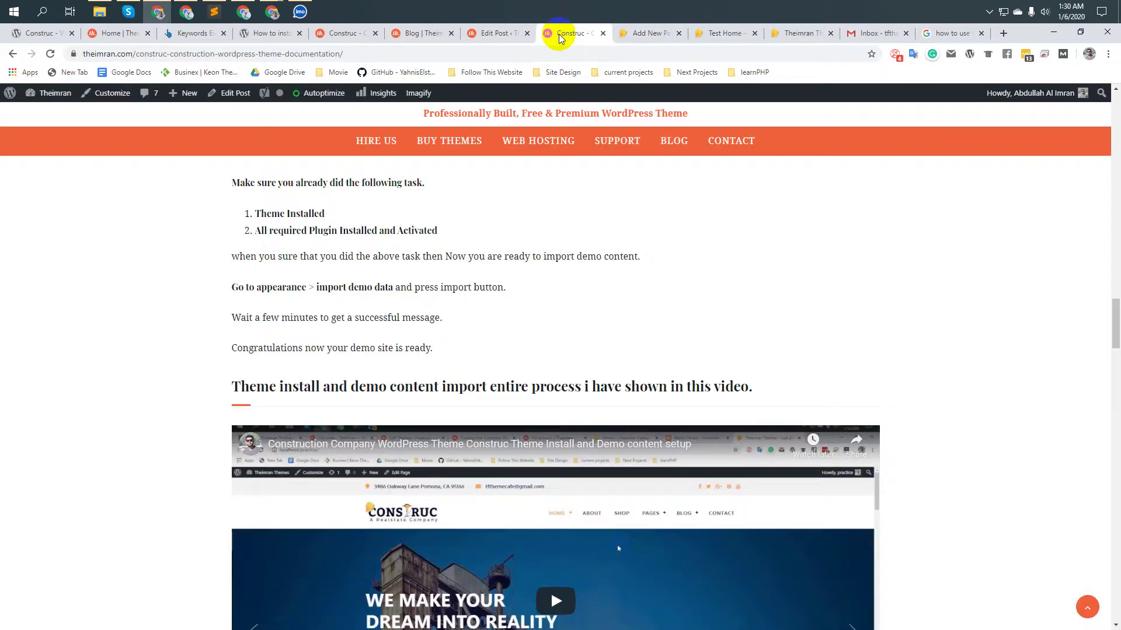
left_click(786, 36)
scroll(584, 274, "down", 3)
scroll(583, 271, "down", 3)
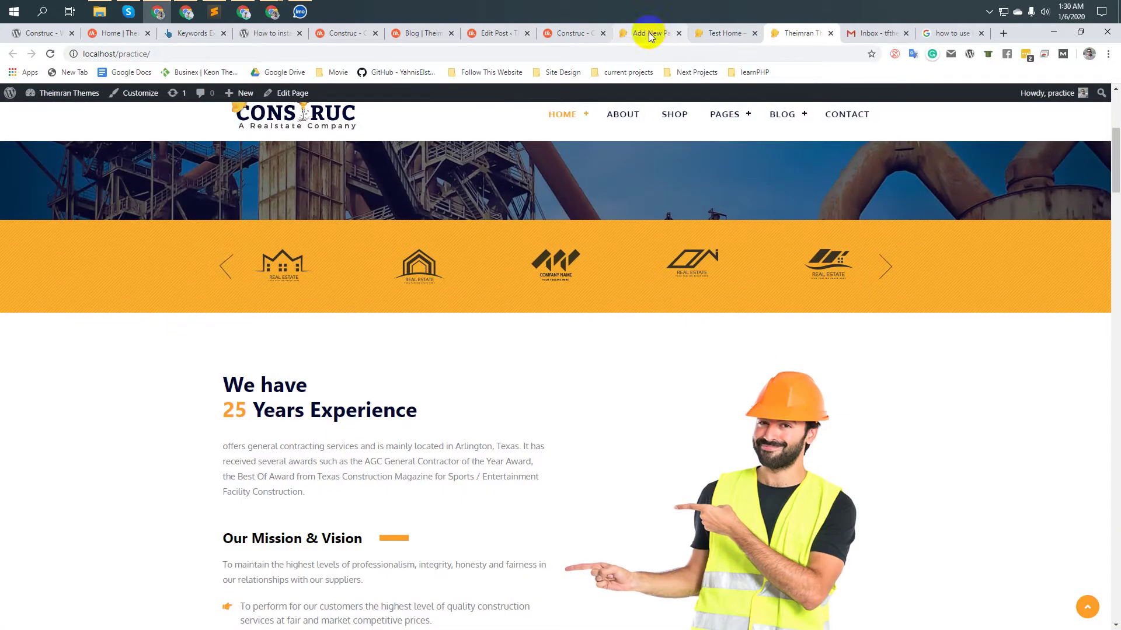
left_click(626, 37)
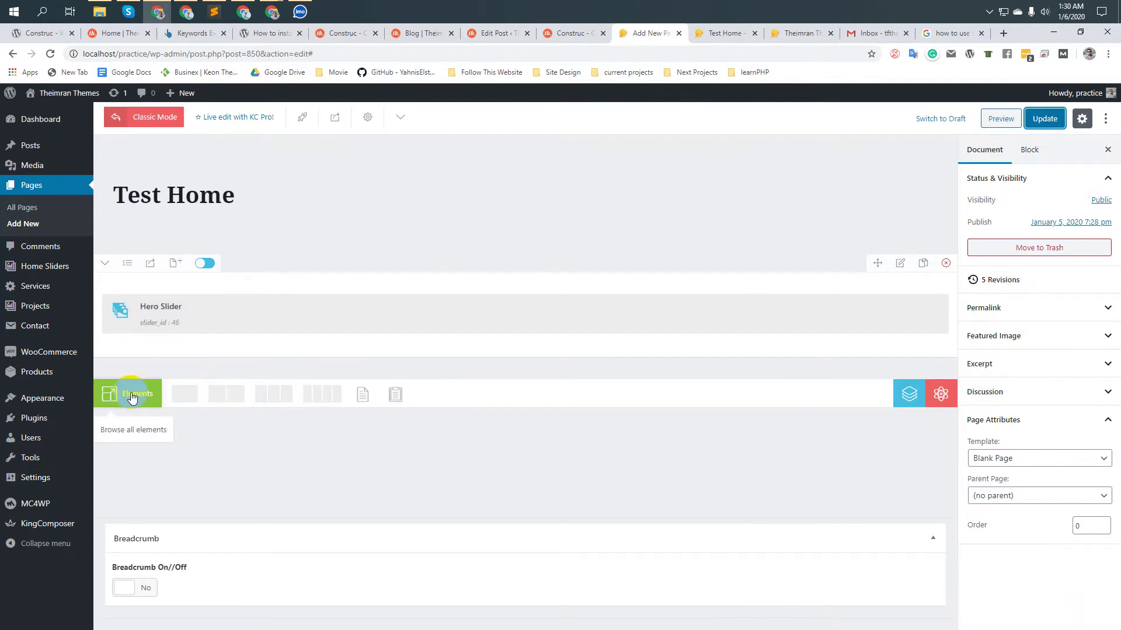
Add a one-column row below the hero slider and insert the Brand Slider element from the construc category
left_click(176, 401)
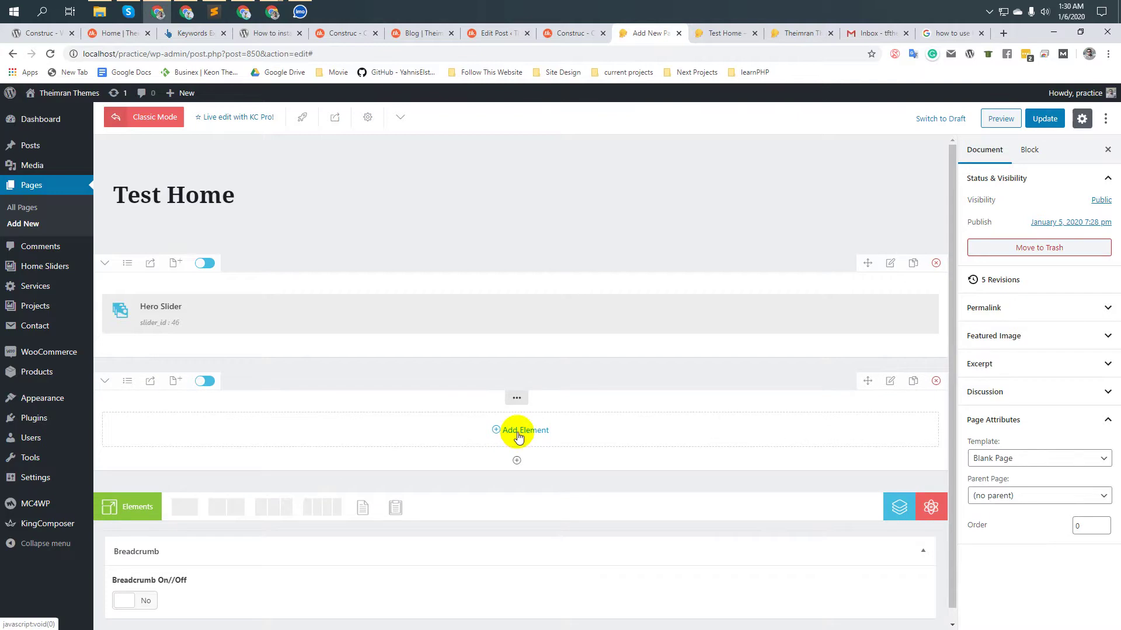
left_click(518, 436)
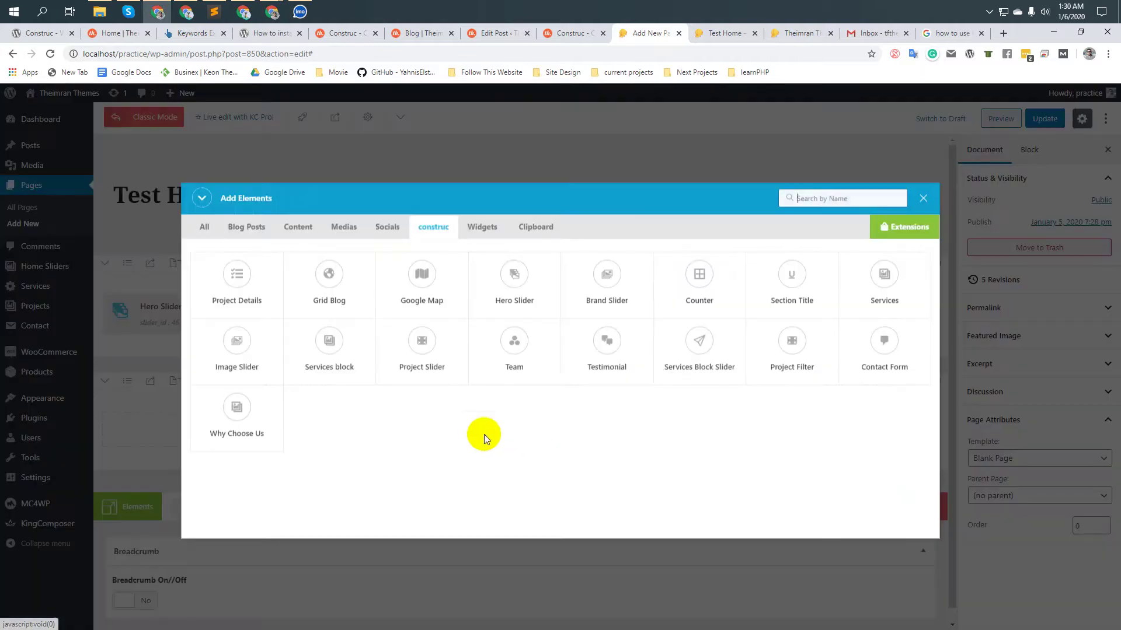
left_click(609, 283)
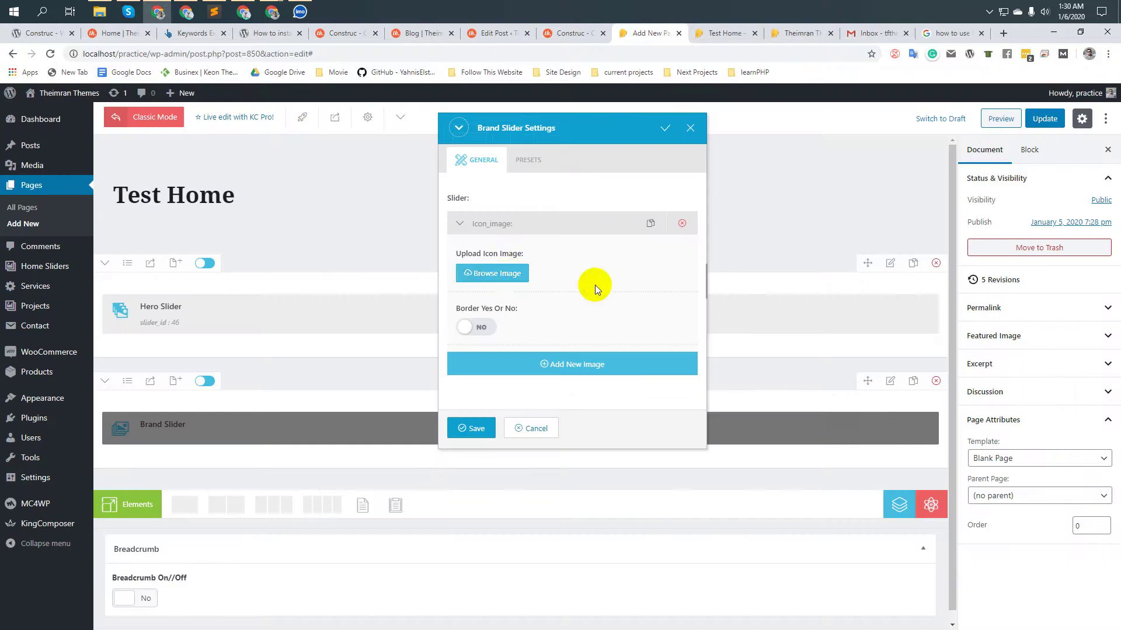
Use the brand-5 real estate logo from the media library as the Brand Slider's first icon image
left_click(498, 278)
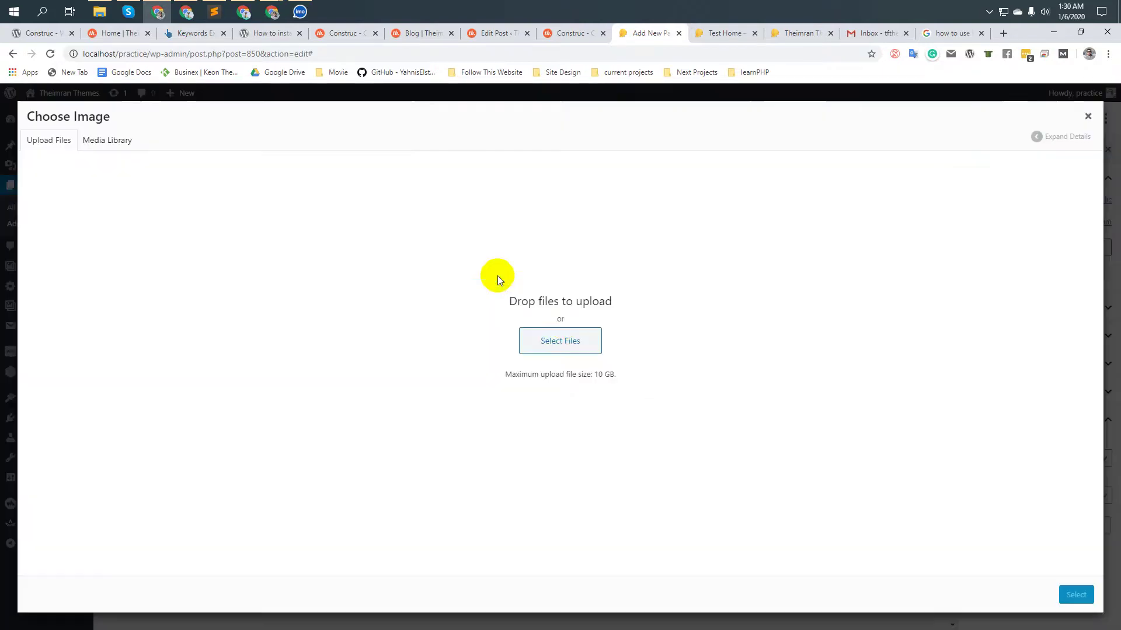
left_click(560, 331)
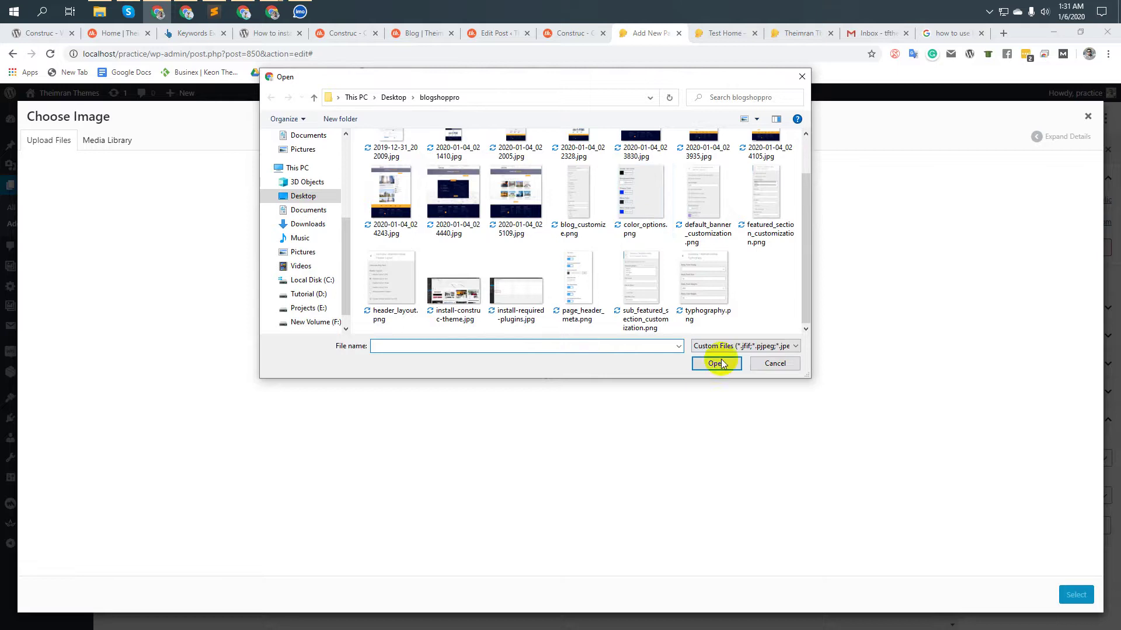
left_click(775, 363)
left_click(99, 141)
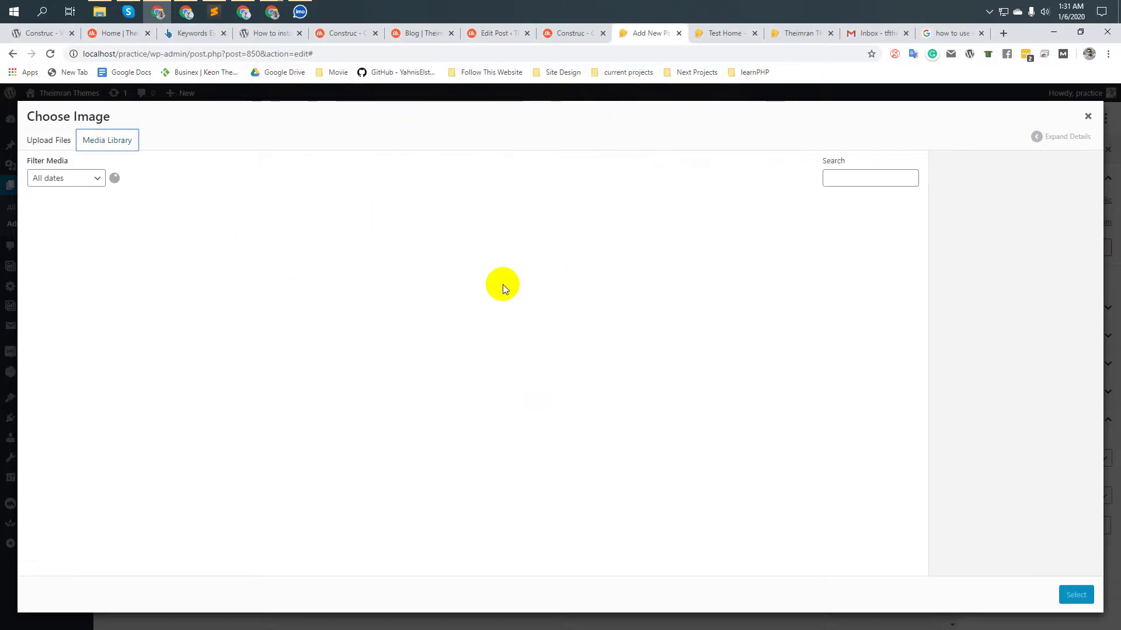
scroll(493, 296, "down", 1)
scroll(494, 296, "up", 1)
scroll(493, 296, "down", 10)
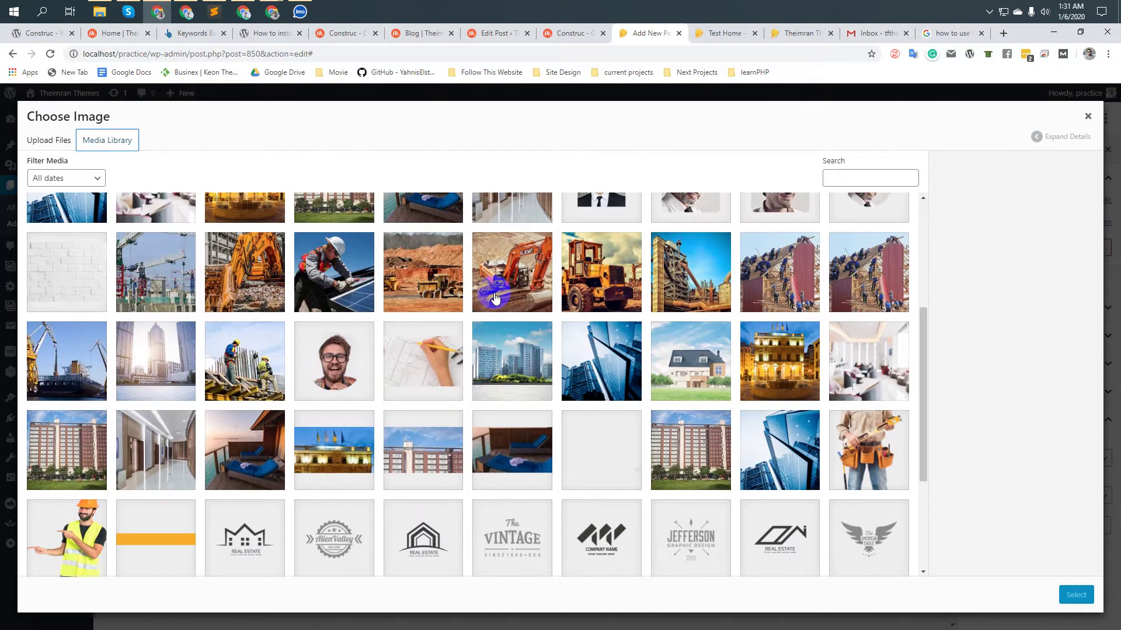
left_click(257, 372)
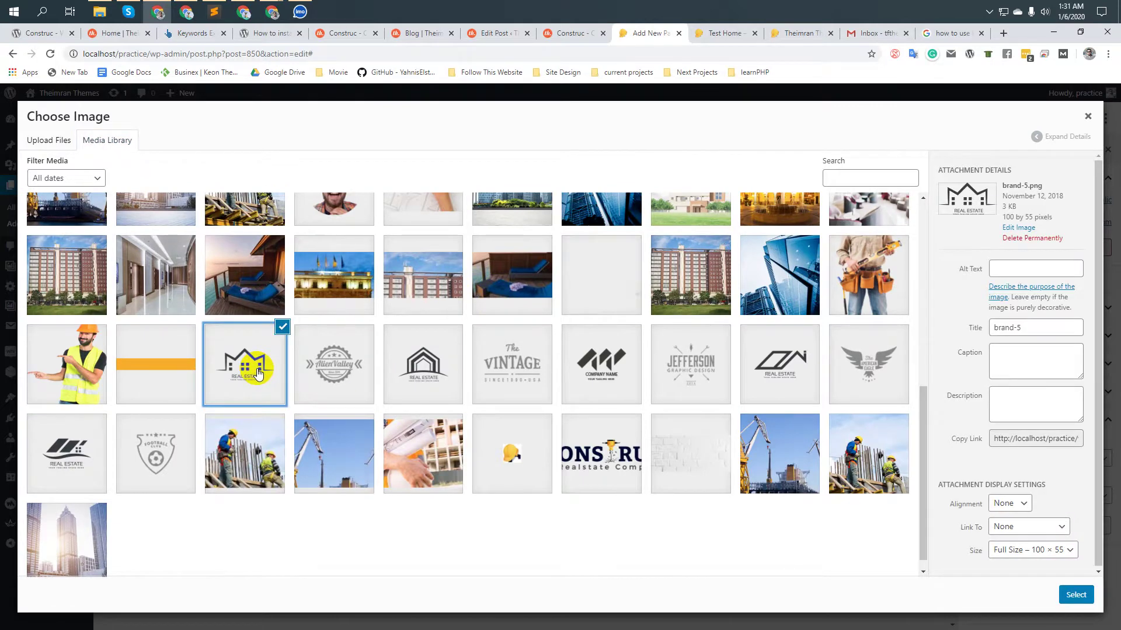
scroll(343, 344, "down", 1)
left_click(349, 349)
left_click(435, 350)
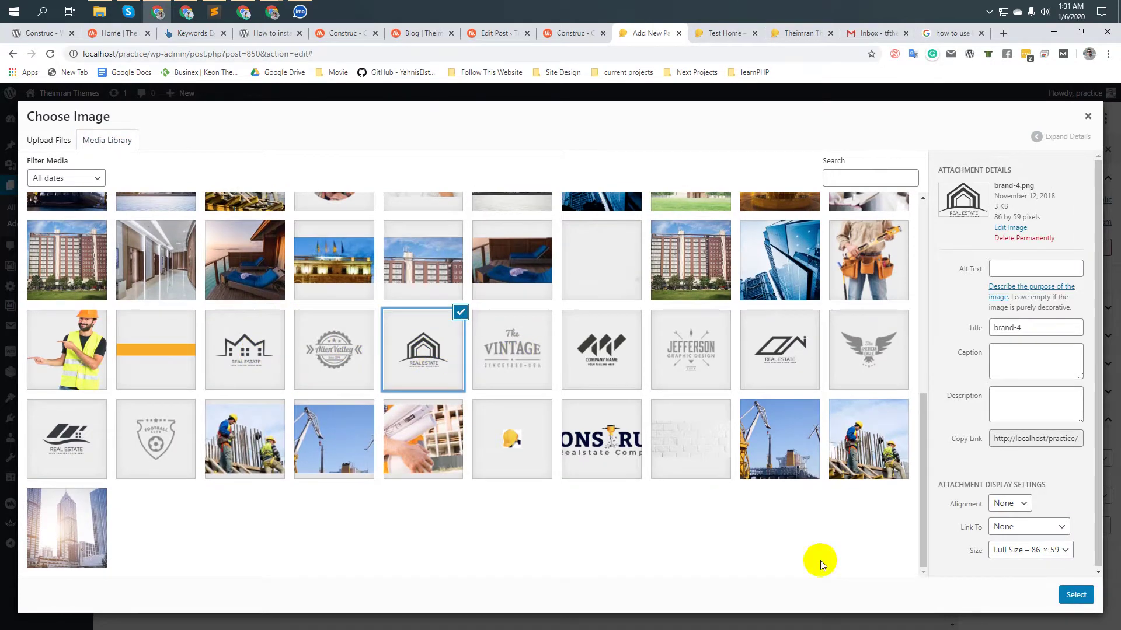
left_click(248, 354)
left_click(1089, 596)
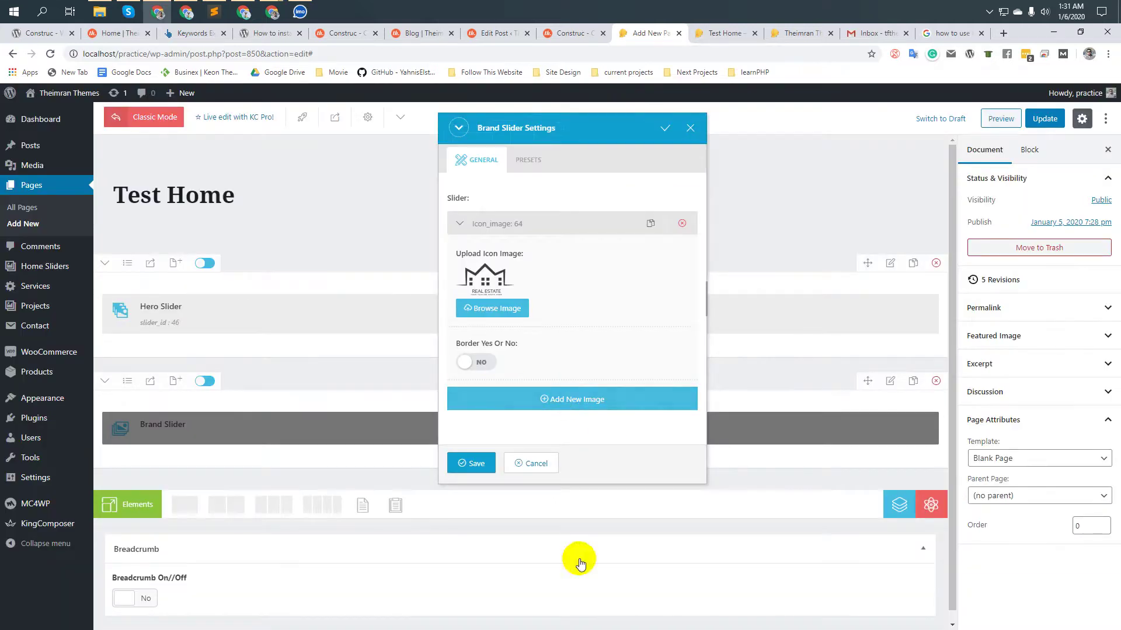
Add a second image to the Brand Slider using the brand5 AllenValley logo from the media library
left_click(575, 393)
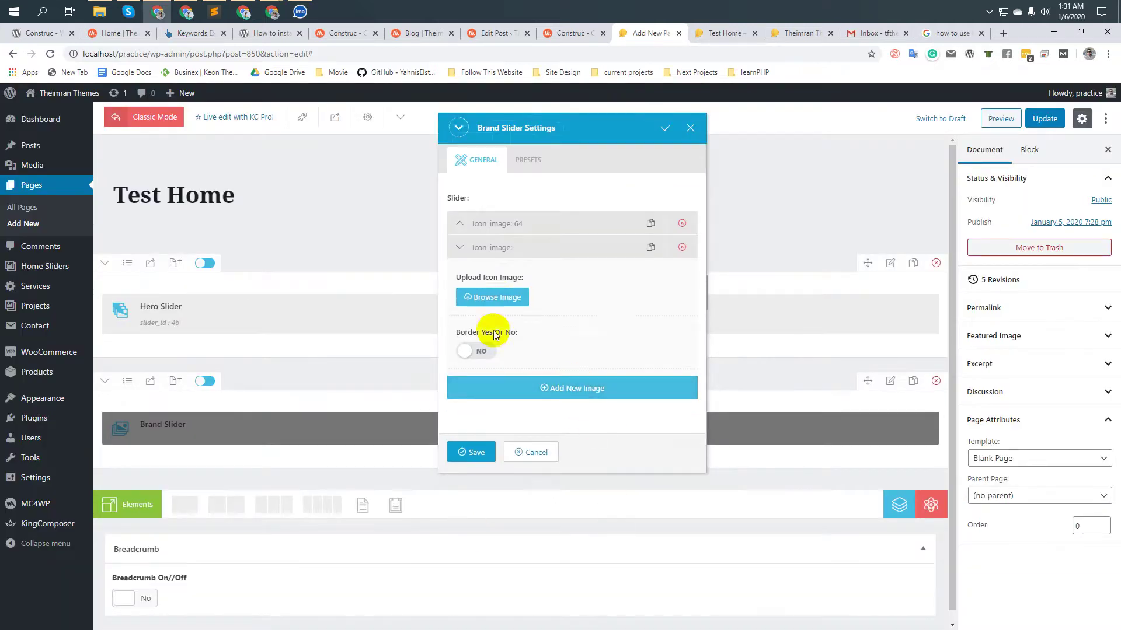
left_click(492, 298)
left_click(340, 343)
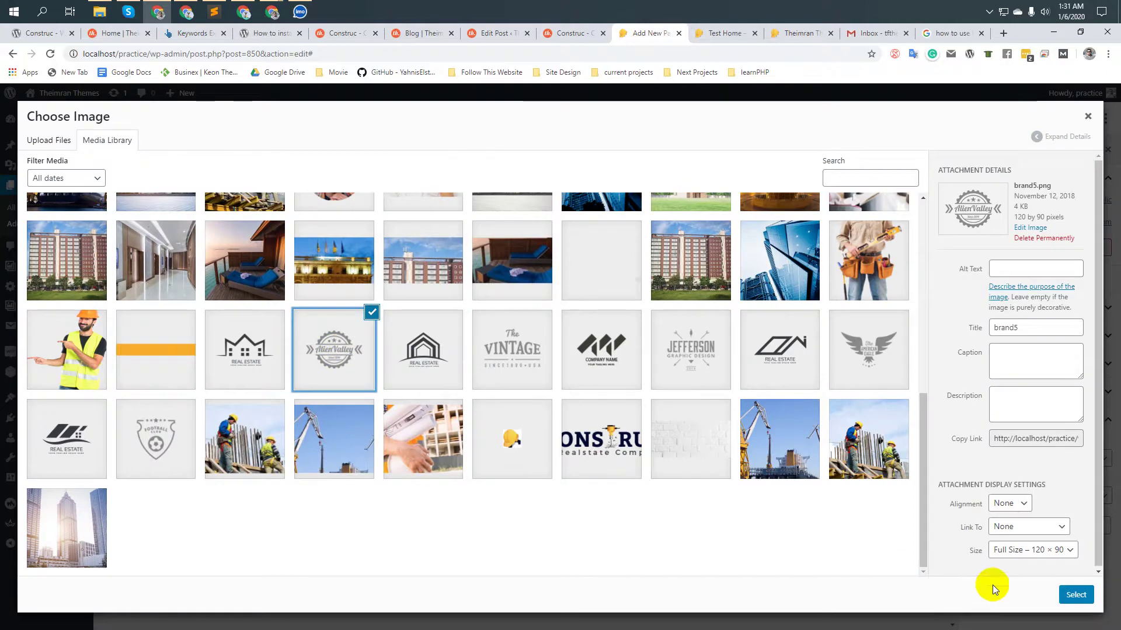
left_click(1074, 594)
left_click_drag(518, 248, 519, 224)
left_click(543, 399)
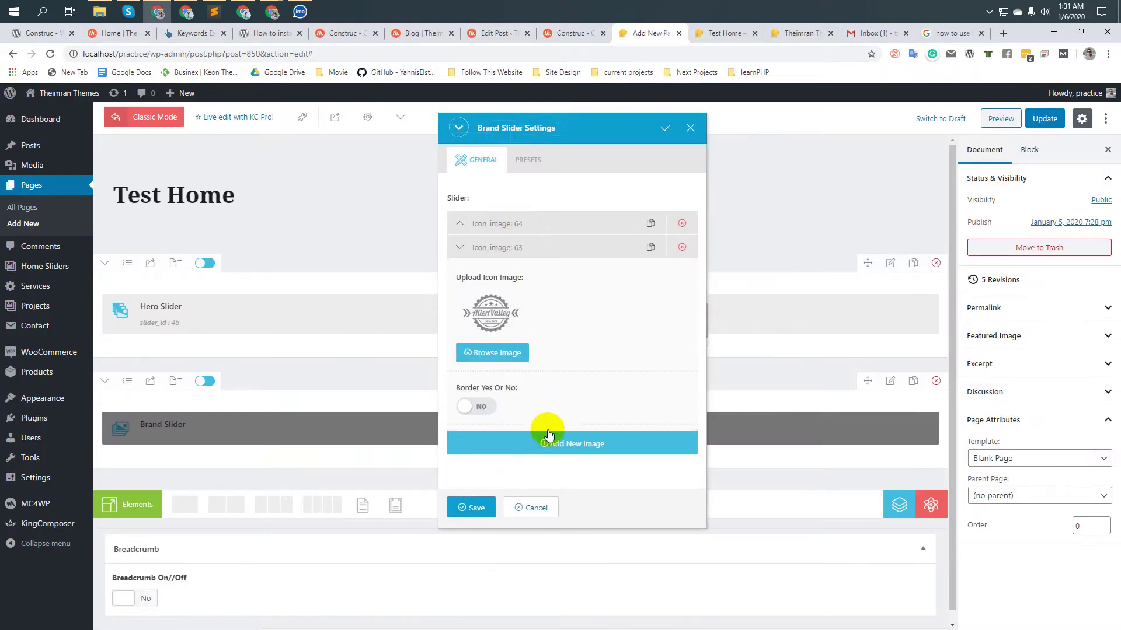
Add the black Company Name logo and the Jefferson Graphic Design logo as the Brand Slider's third and fourth images
left_click(553, 441)
left_click(508, 324)
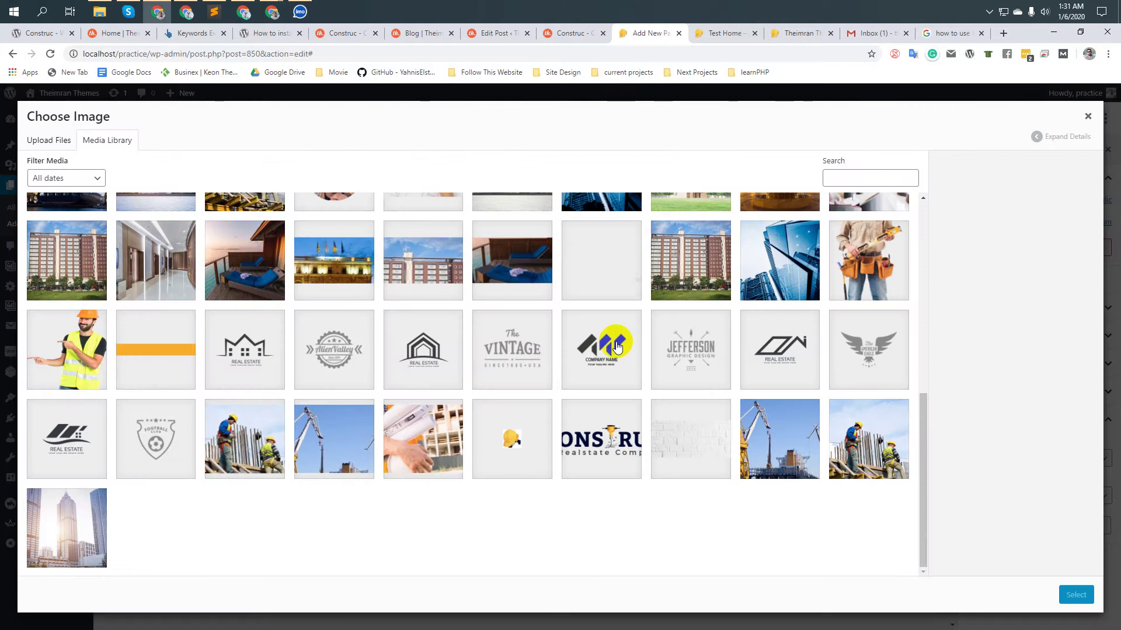
left_click(622, 356)
left_click(1076, 595)
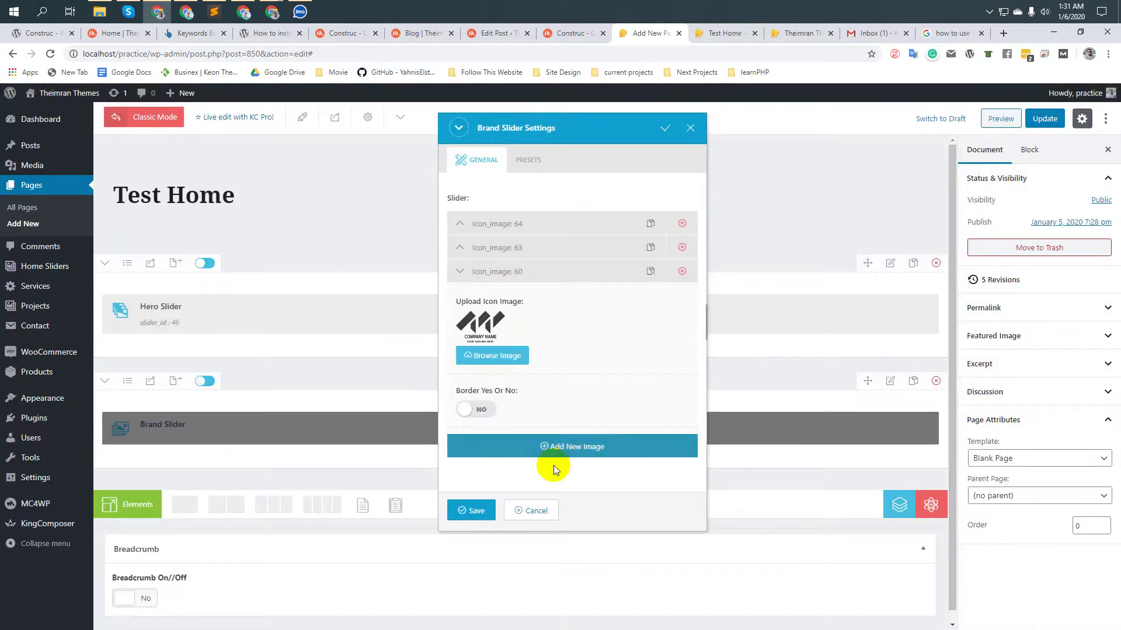
left_click(533, 448)
left_click(509, 345)
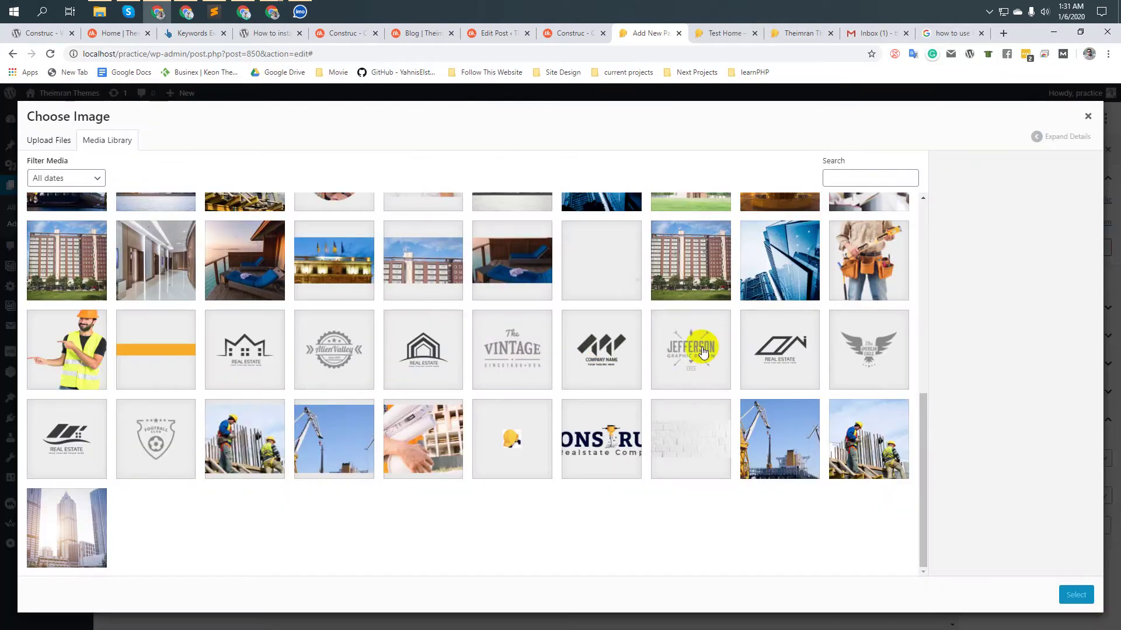
left_click(722, 347)
left_click(1074, 595)
Add the American Eagle wings logo as the Brand Slider's fifth image and save the element's settings
left_click(492, 486)
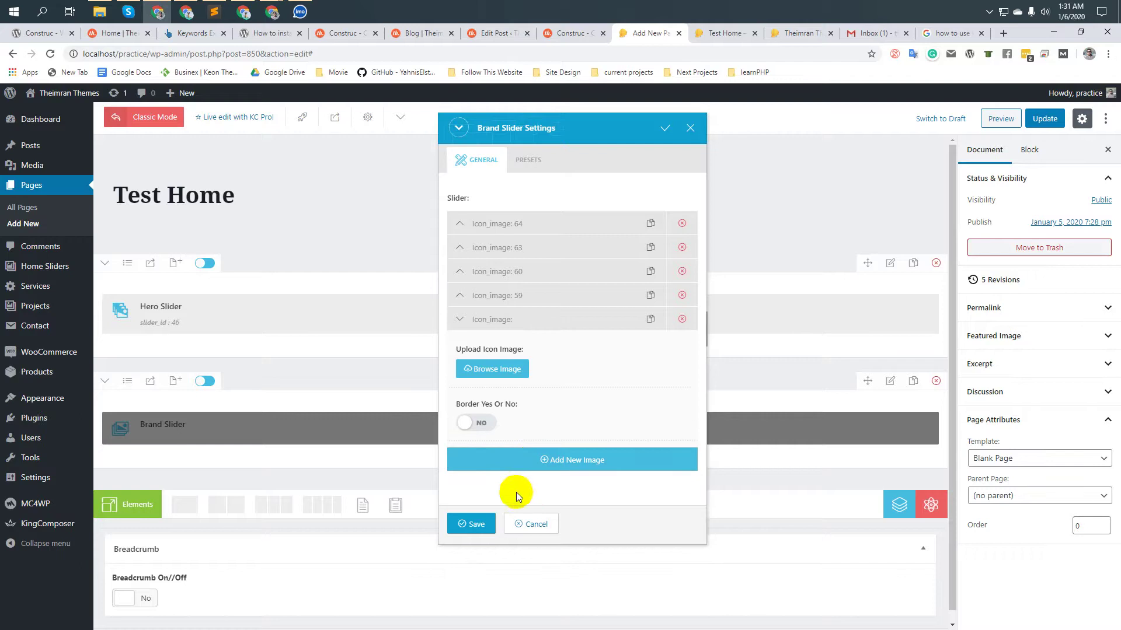
left_click(493, 369)
left_click(868, 344)
left_click(1073, 595)
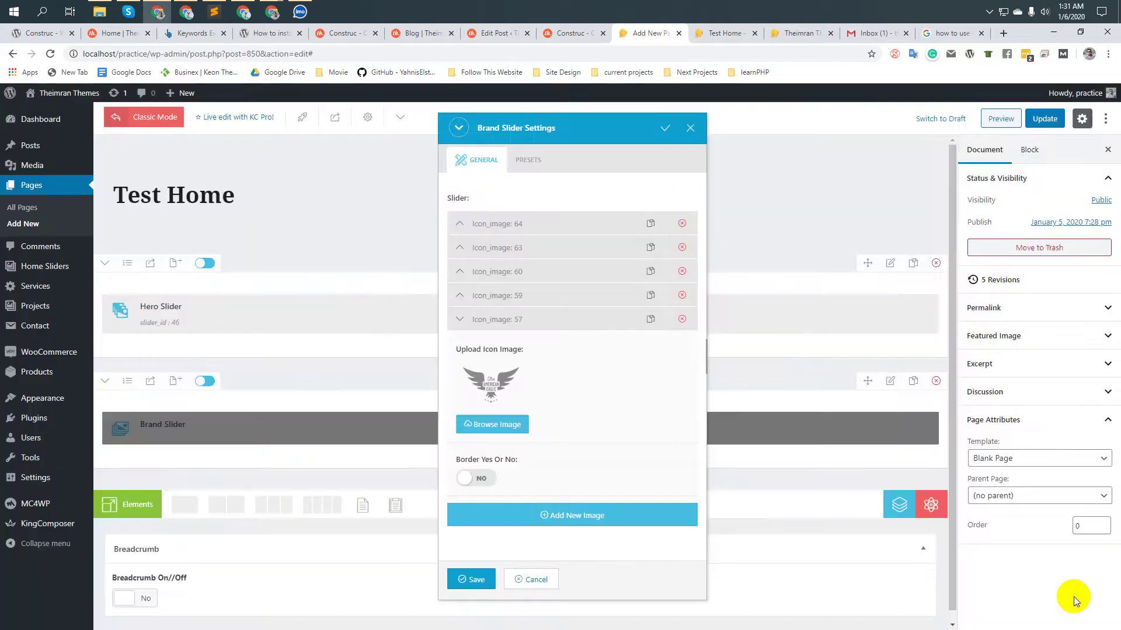
left_click(469, 580)
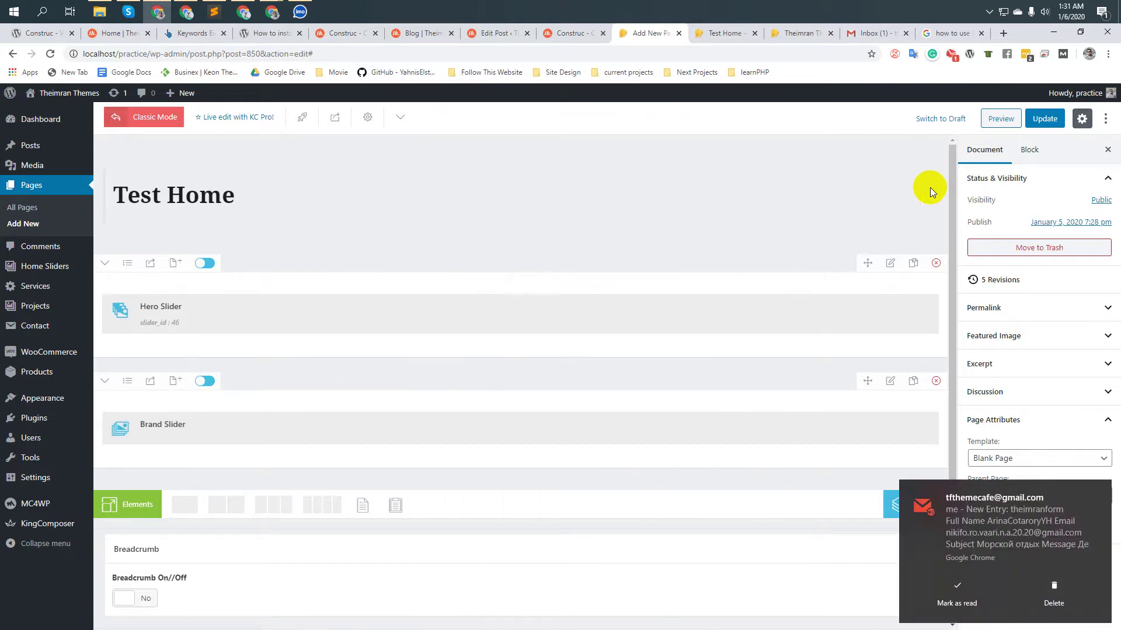
Update the page and reload the live Test Home page to check the brand logos below the hero slider
left_click(1042, 120)
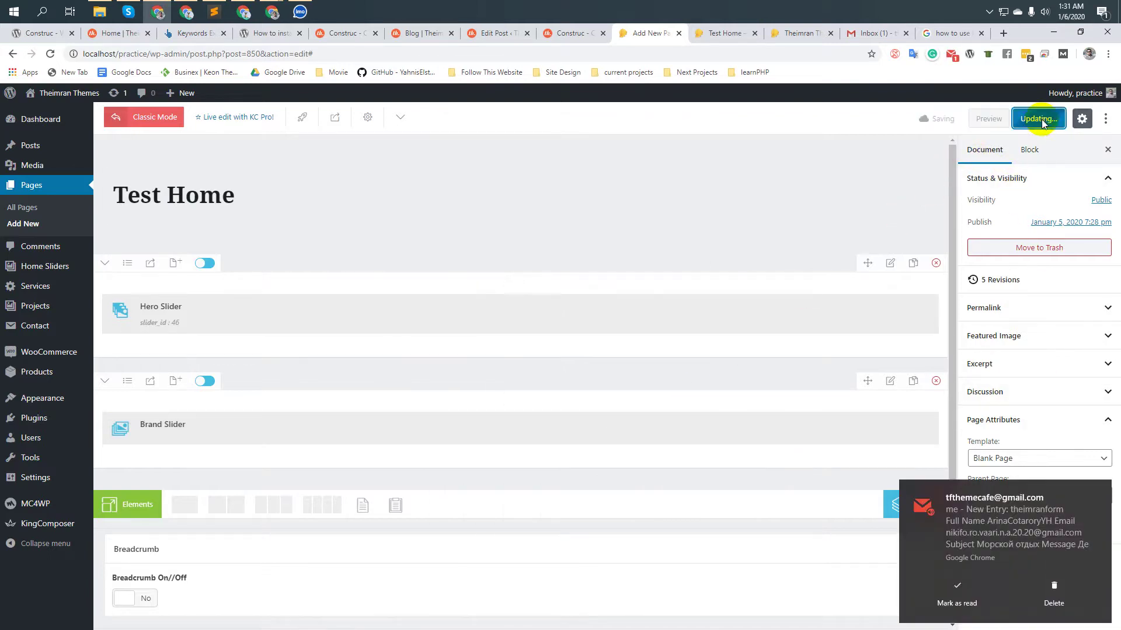
left_click(723, 35)
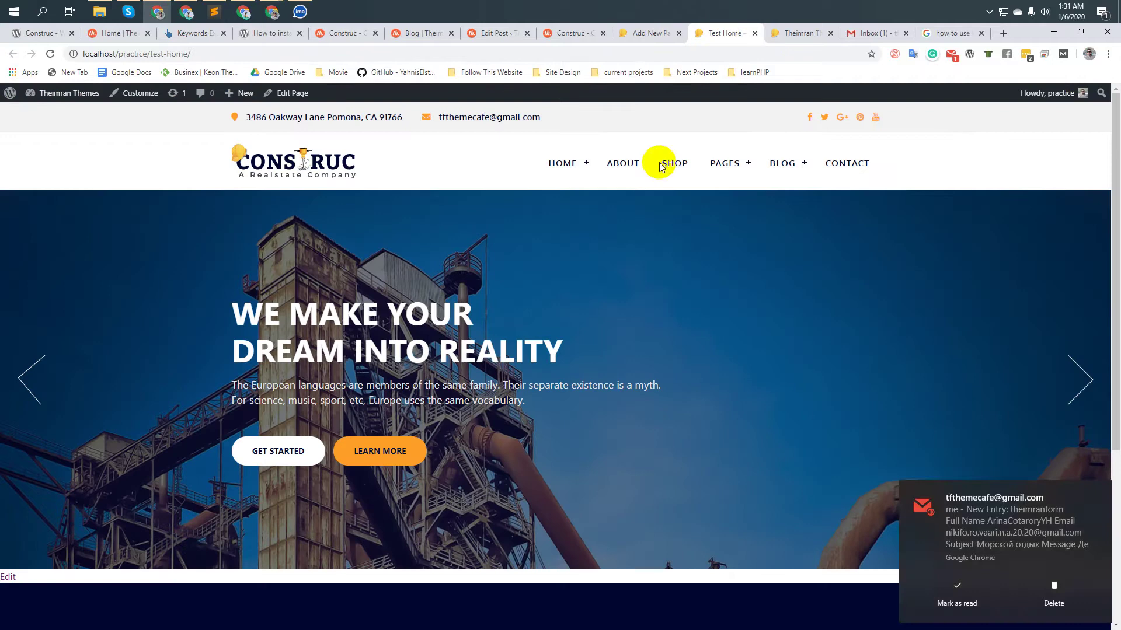
left_click(50, 53)
scroll(610, 235, "down", 5)
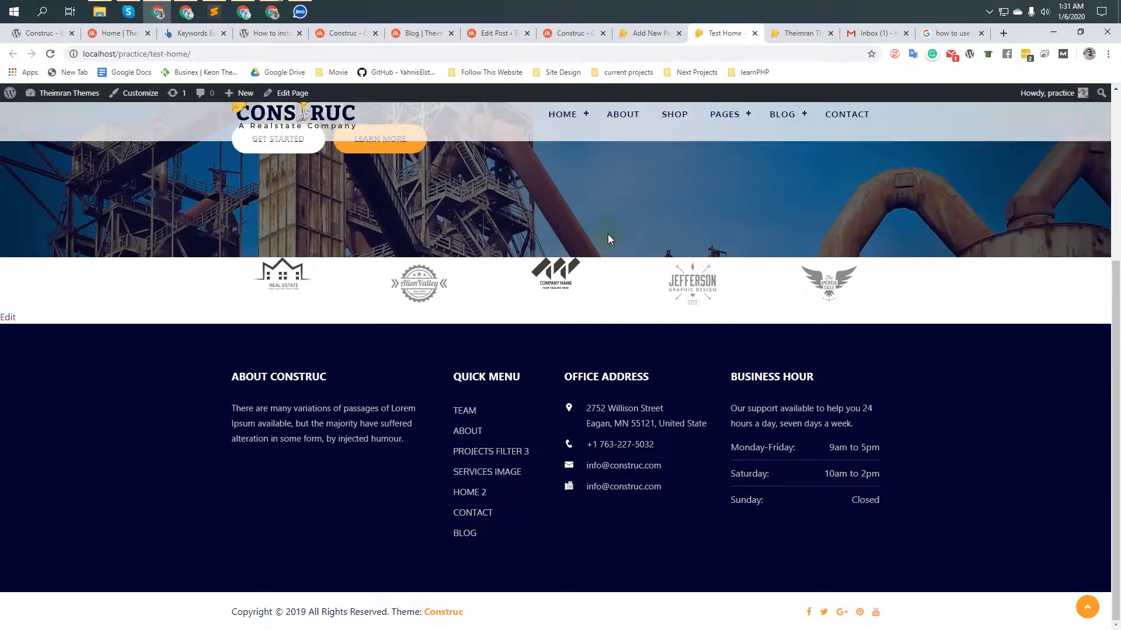
Compare with the brand logo section on the practice site's home page, and return to the Test Home editor
left_click(645, 33)
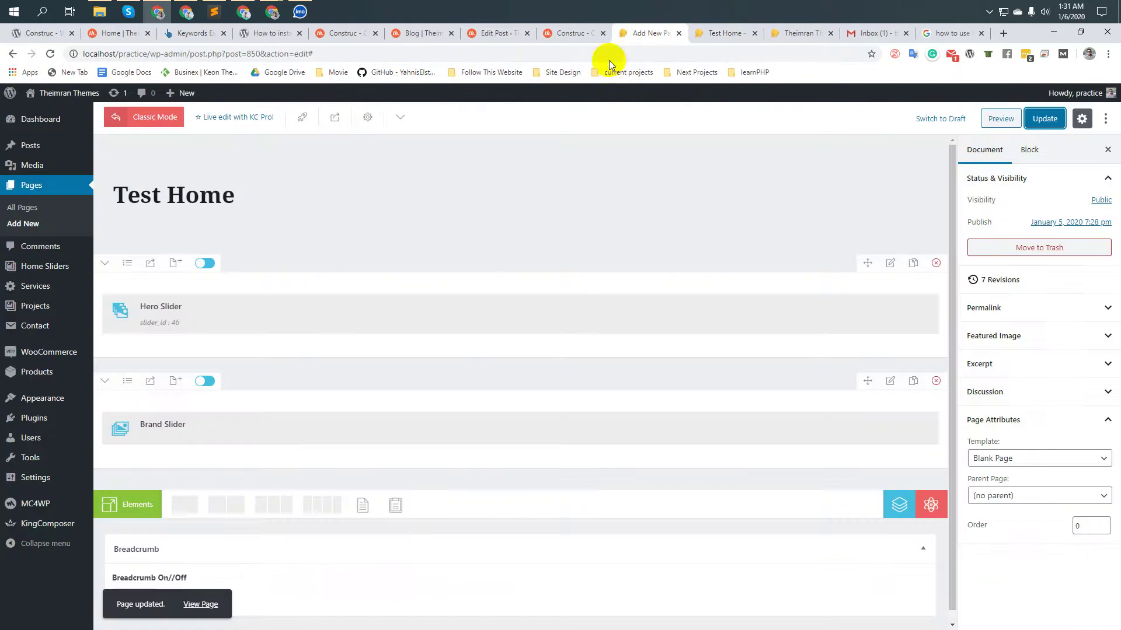
left_click(796, 34)
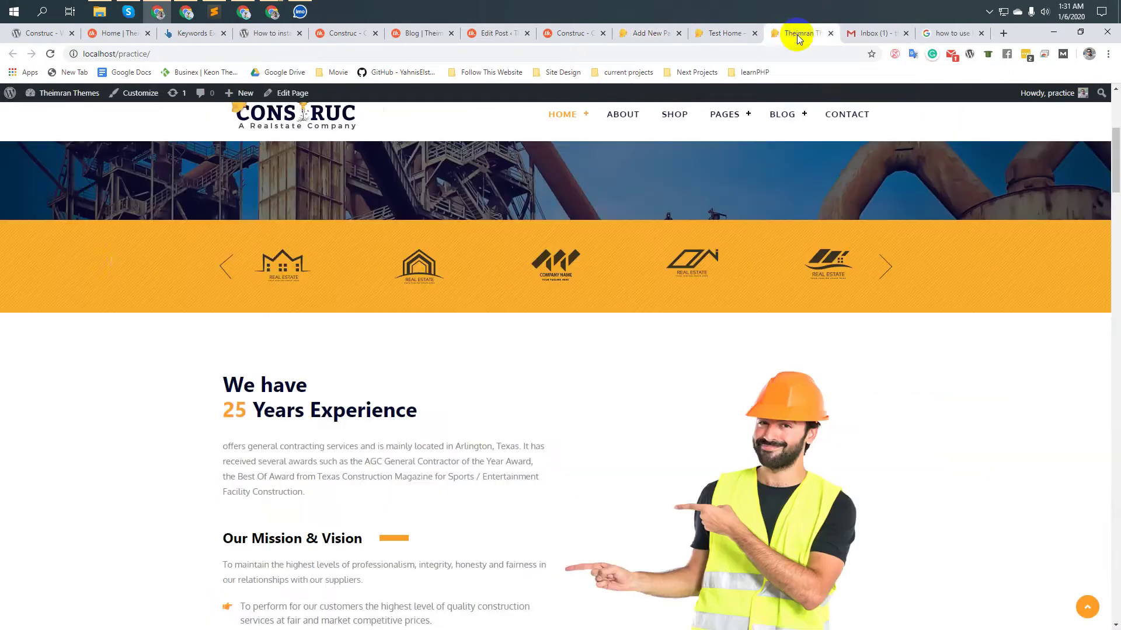
left_click(652, 32)
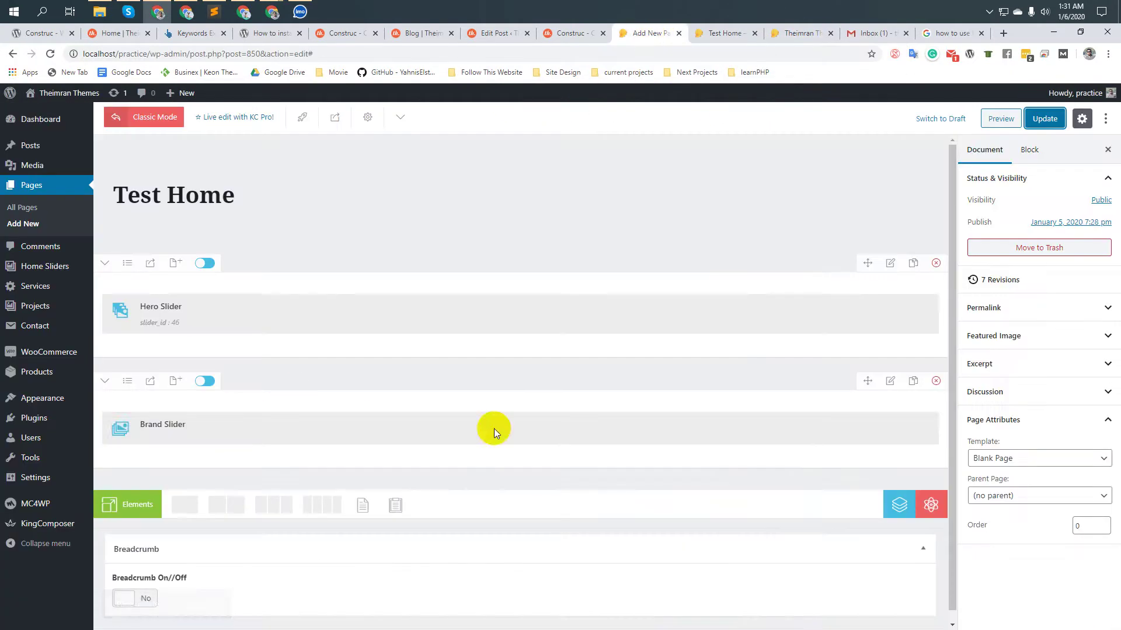
Enable the advanced background for the Brand Slider's row and use yellow-rake.png from the media library as its background image
left_click(890, 381)
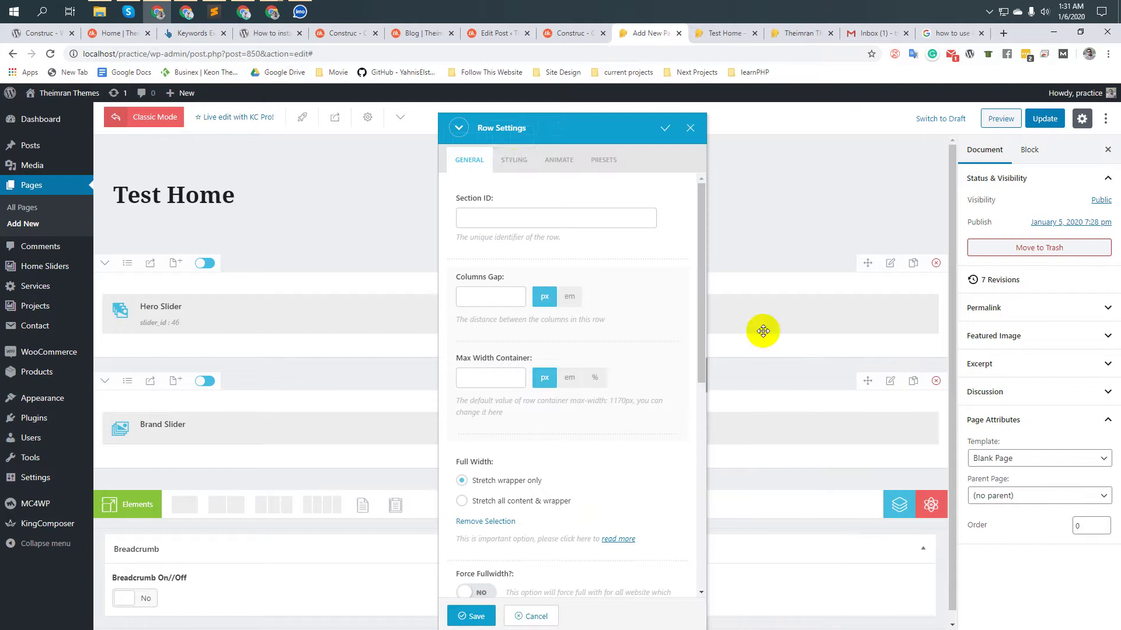
left_click(514, 160)
left_click(531, 216)
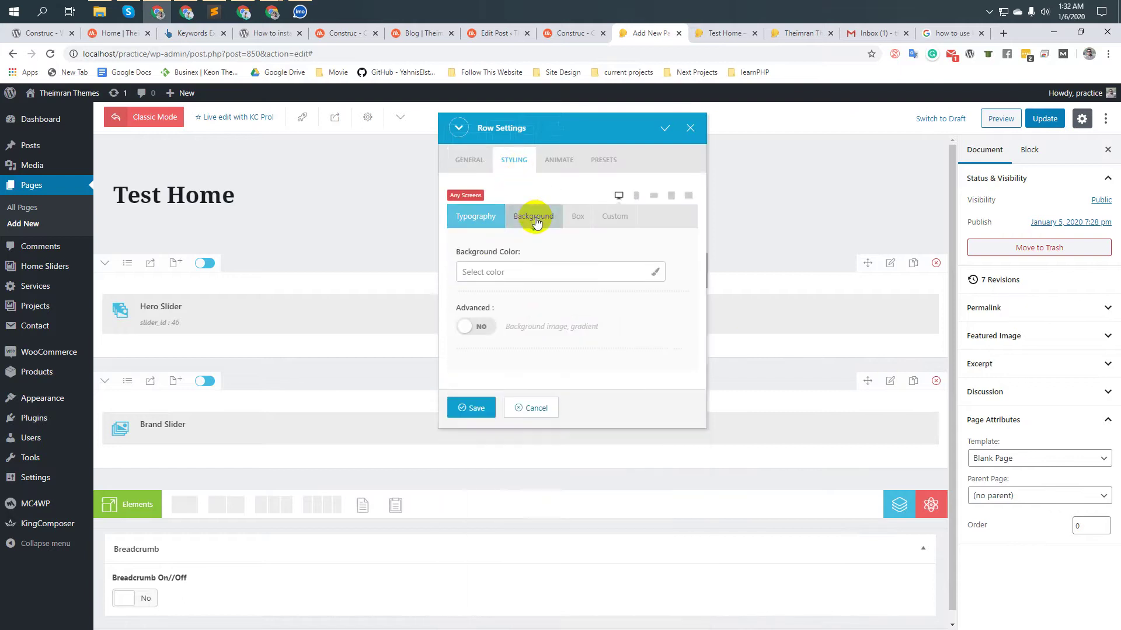
left_click(475, 325)
scroll(555, 327, "down", 2)
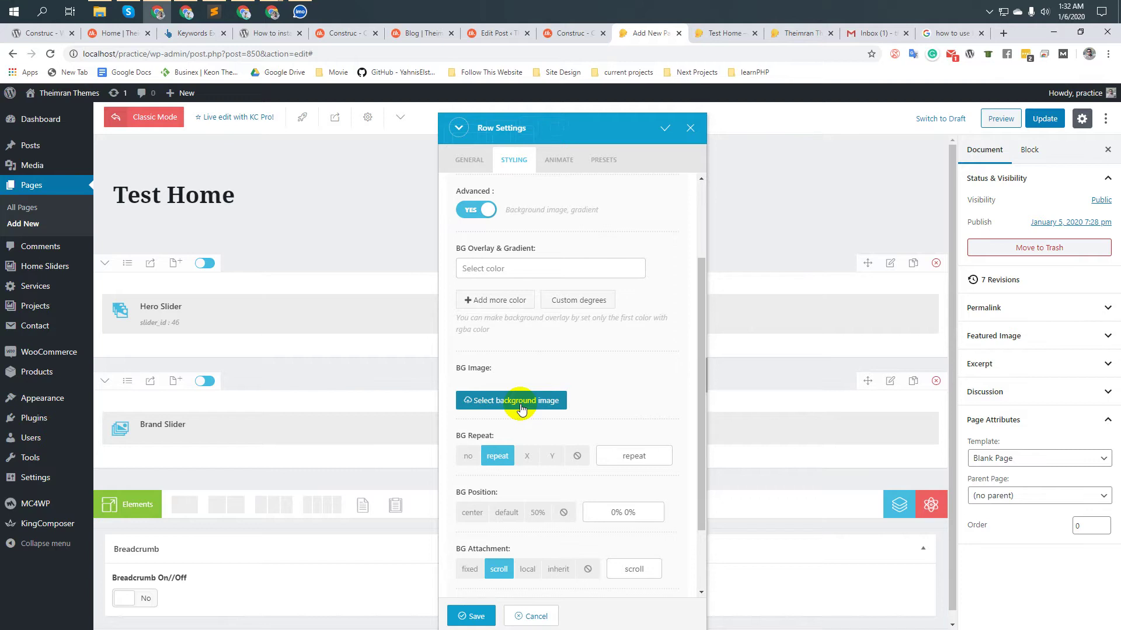
left_click(499, 401)
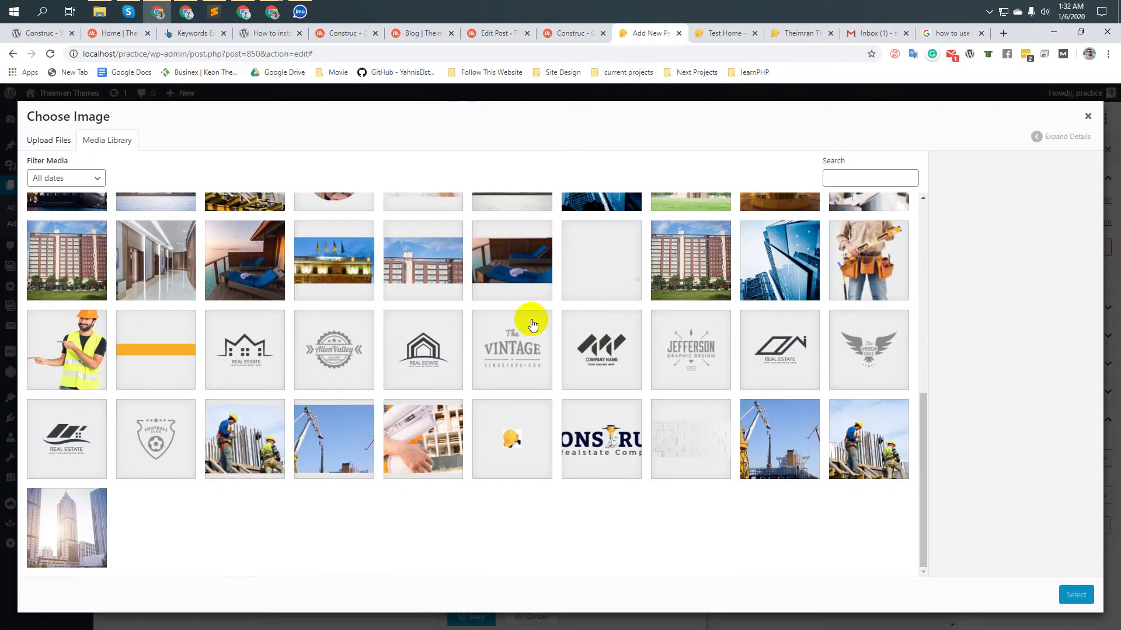
scroll(540, 367, "up", 5)
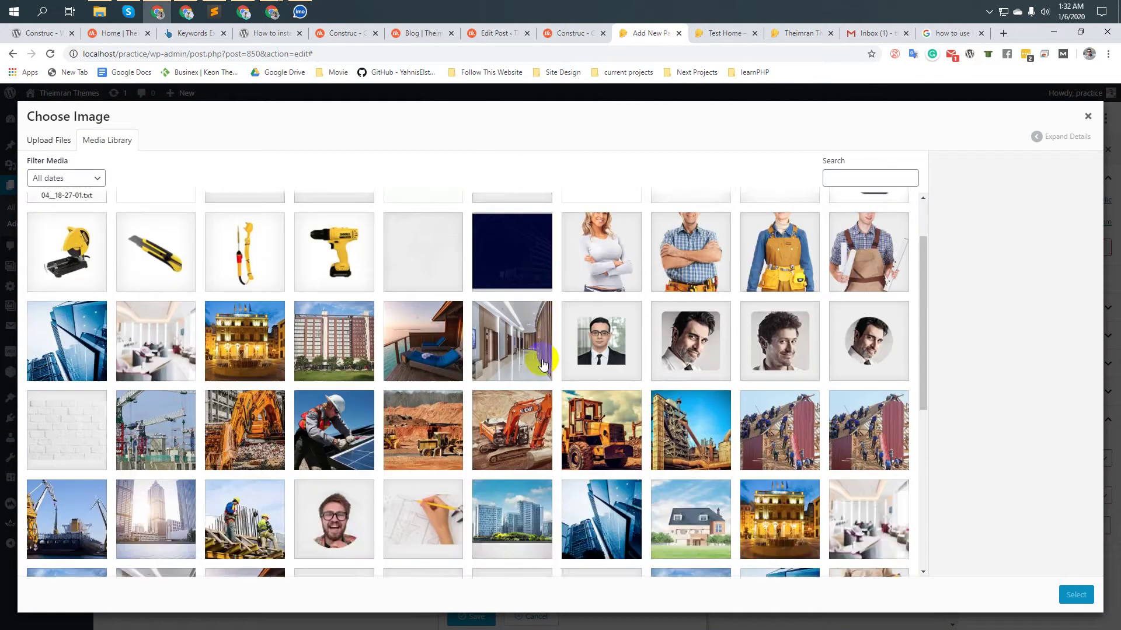
scroll(541, 359, "down", 5)
left_click(173, 372)
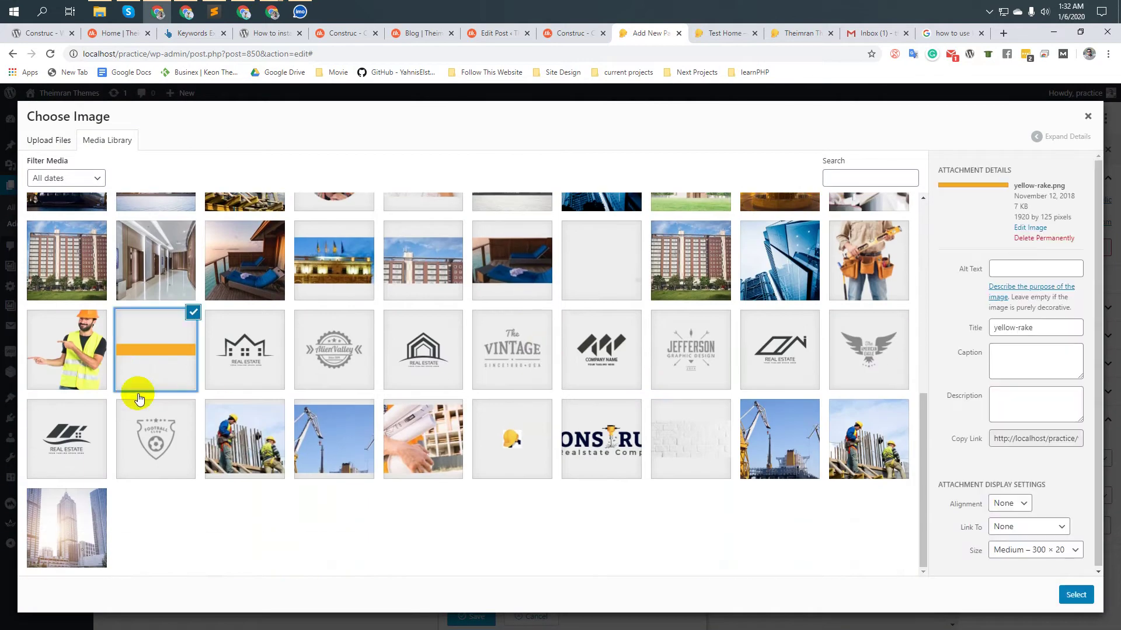
left_click(1076, 595)
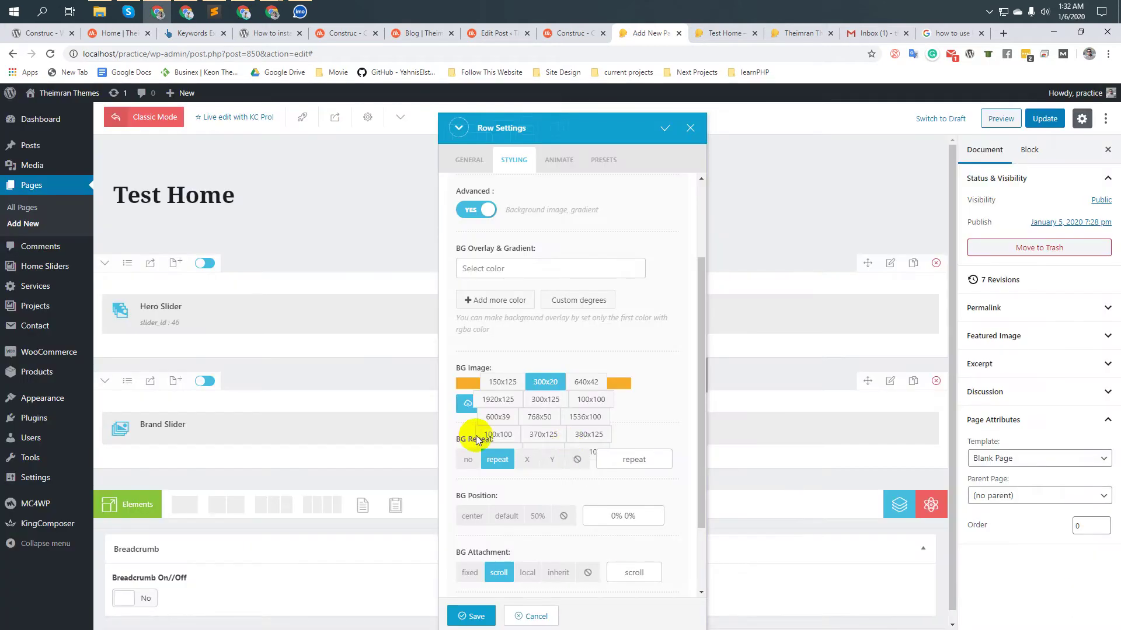
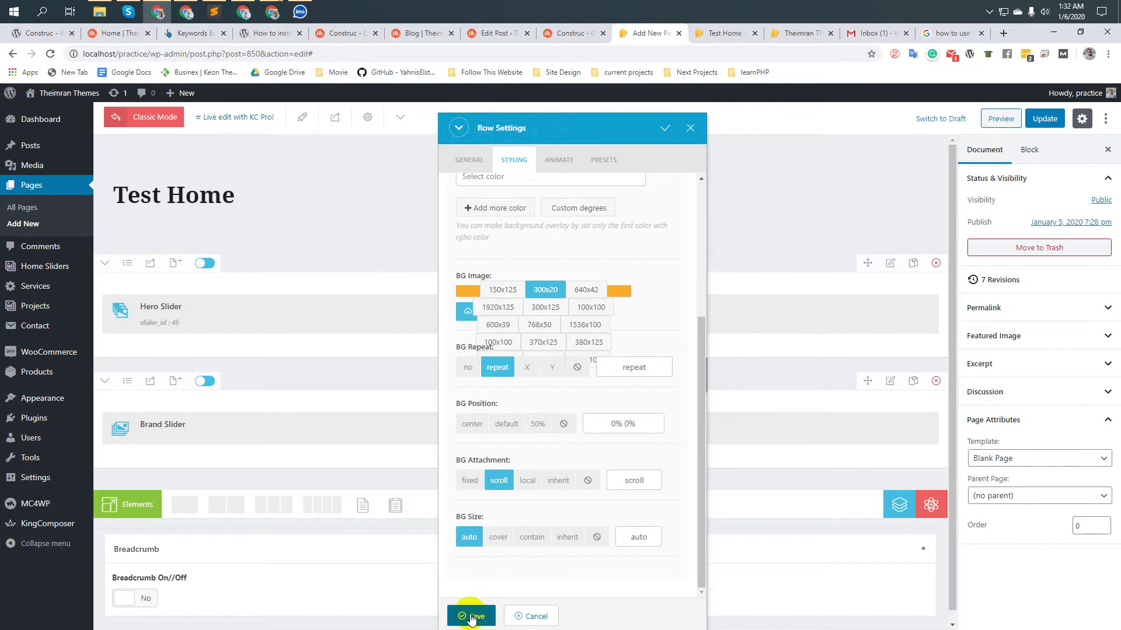
Set the Brand Slider row's top padding to 100px and save the row settings
scroll(642, 253, "up", 4)
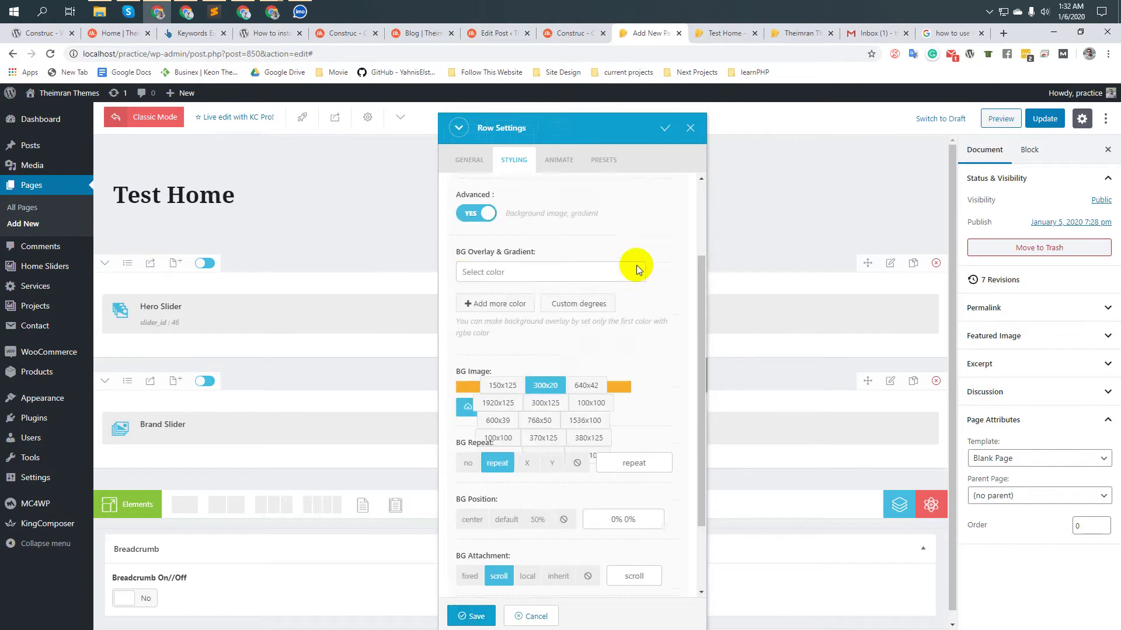
left_click(577, 219)
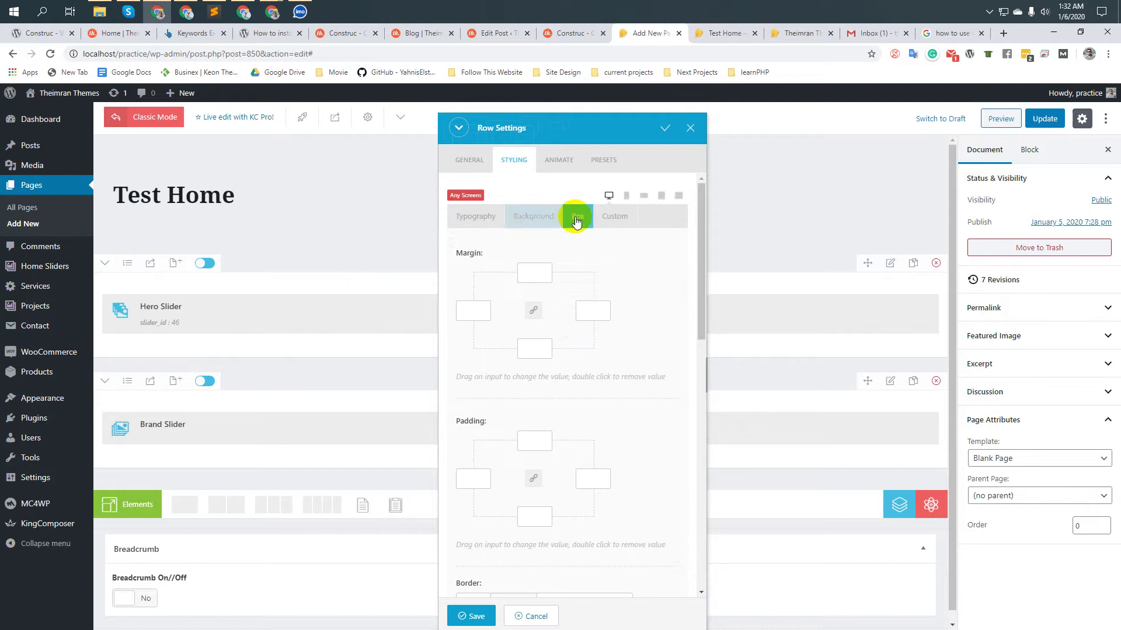
left_click(538, 443)
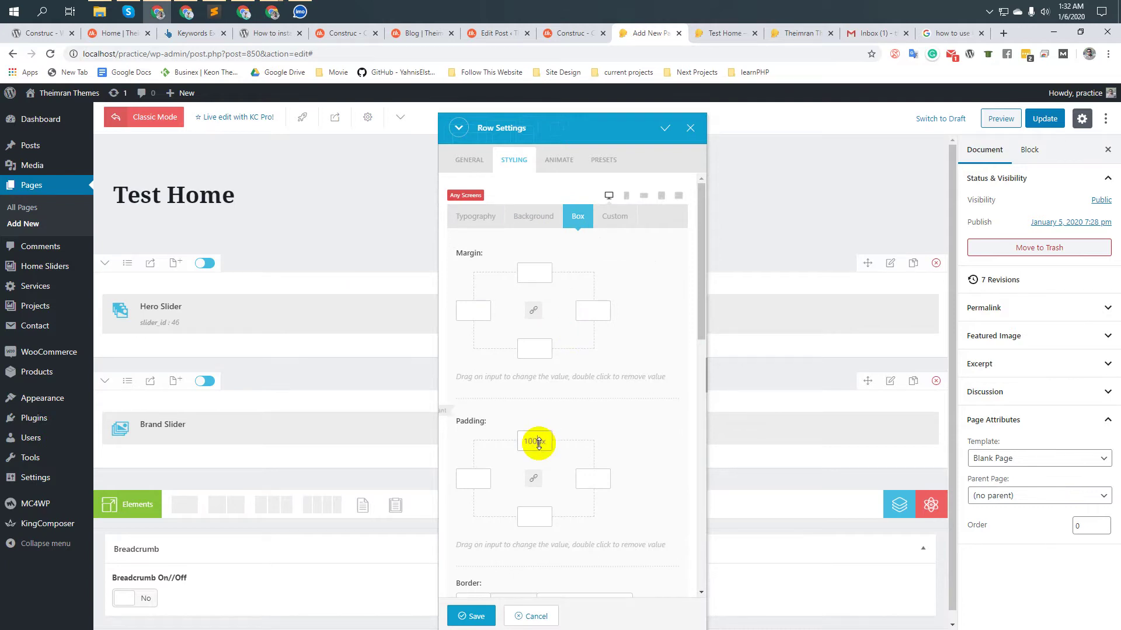
left_click(531, 521)
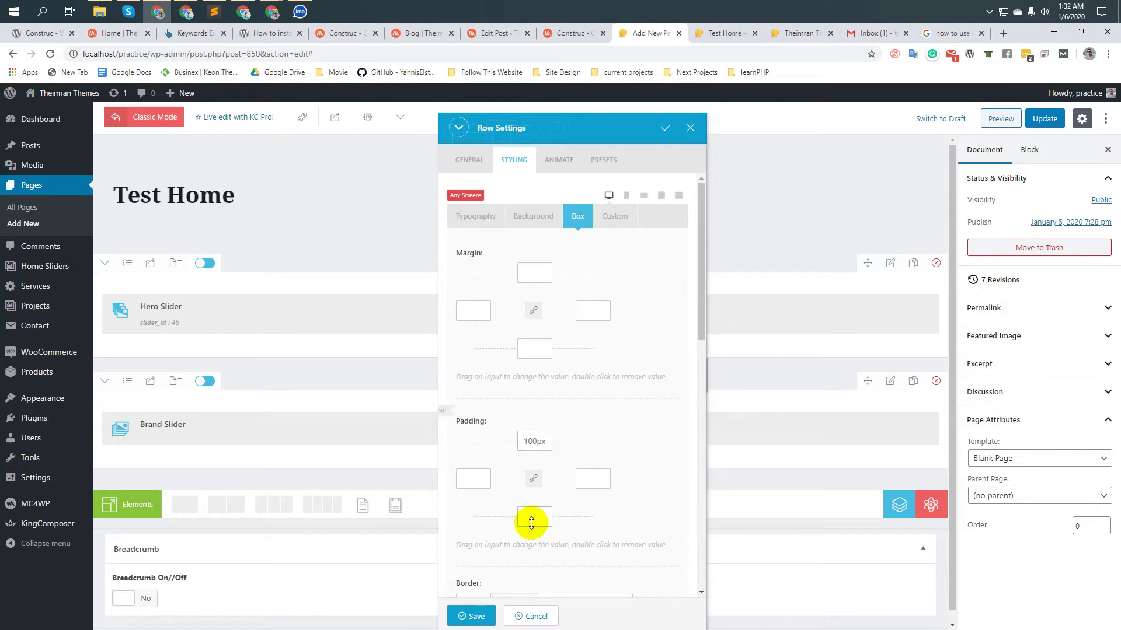
left_click(467, 614)
Update the page, reload the live Test Home page to check the row's background, and return to the editor
left_click(1042, 122)
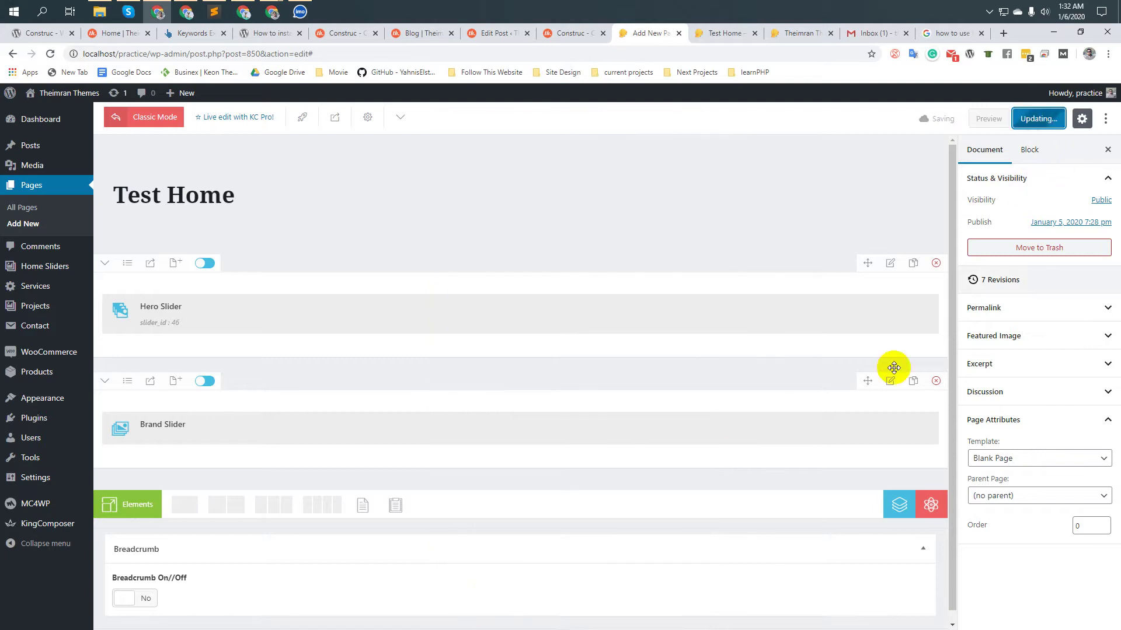
left_click(715, 34)
left_click(50, 53)
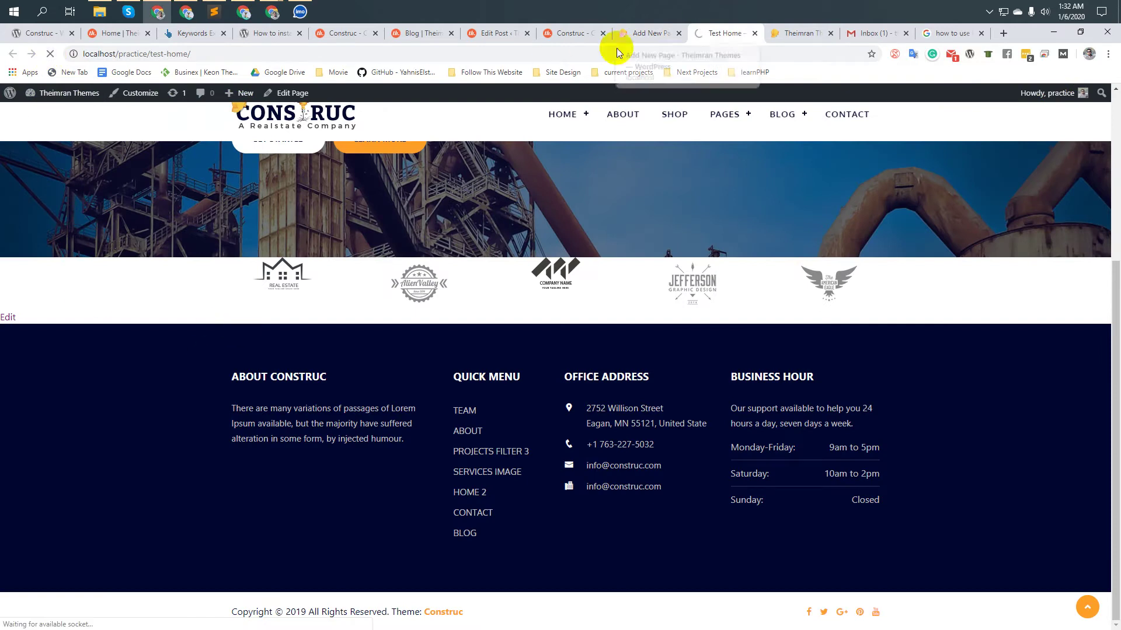
left_click(631, 33)
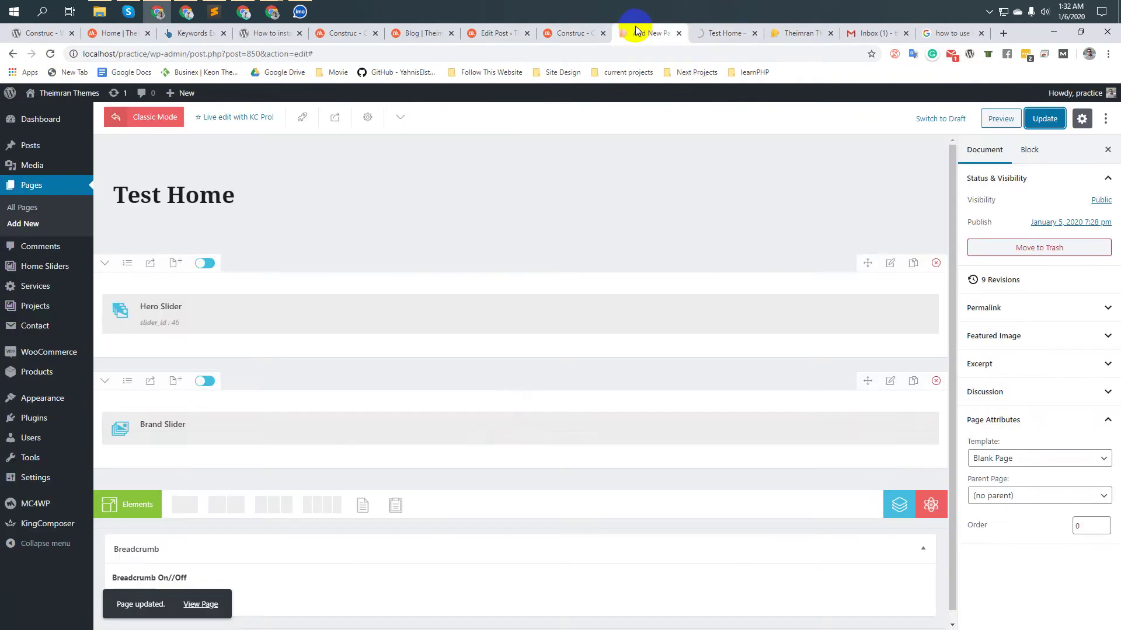
left_click(723, 33)
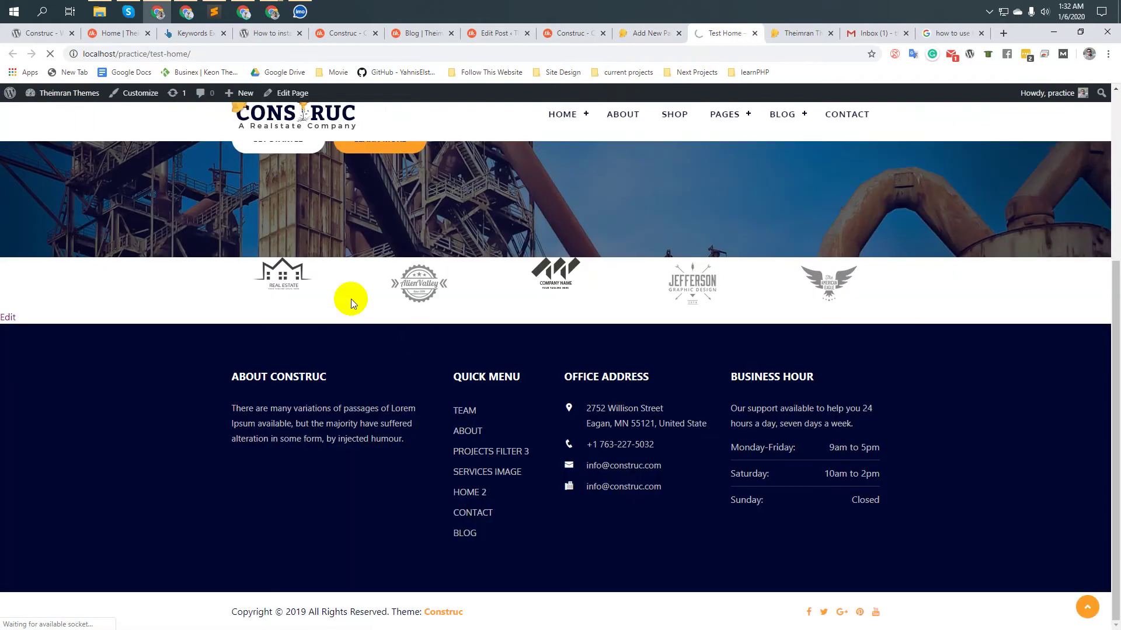
left_click(648, 33)
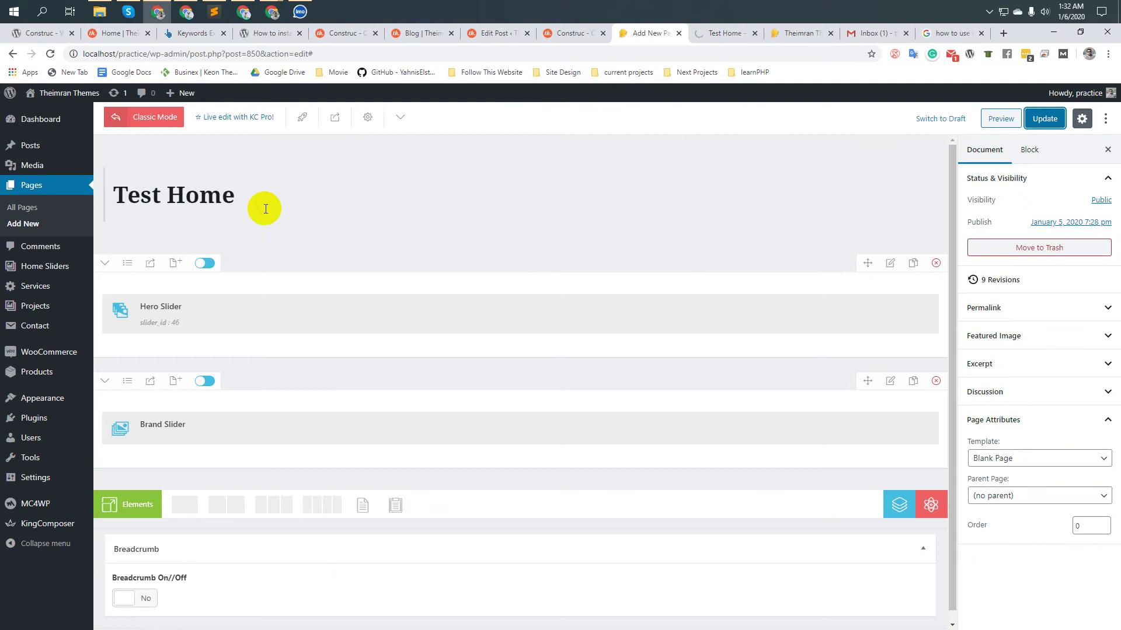
Open the Test Home page's permalink in a new browser tab and view it
left_click(315, 187)
middle_click(274, 157)
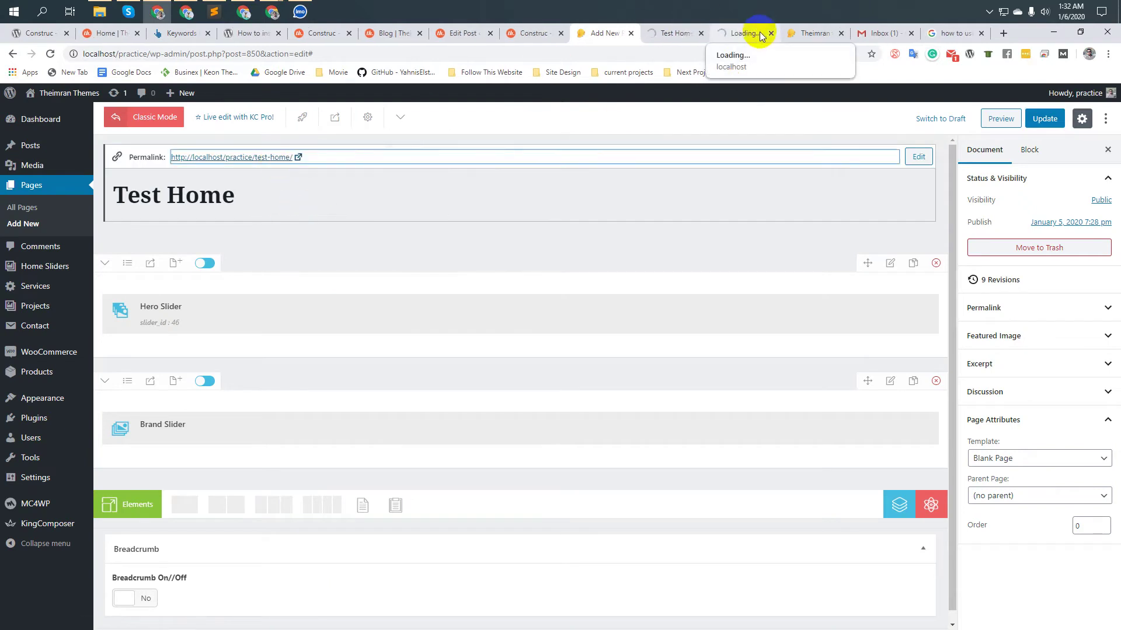
left_click(740, 36)
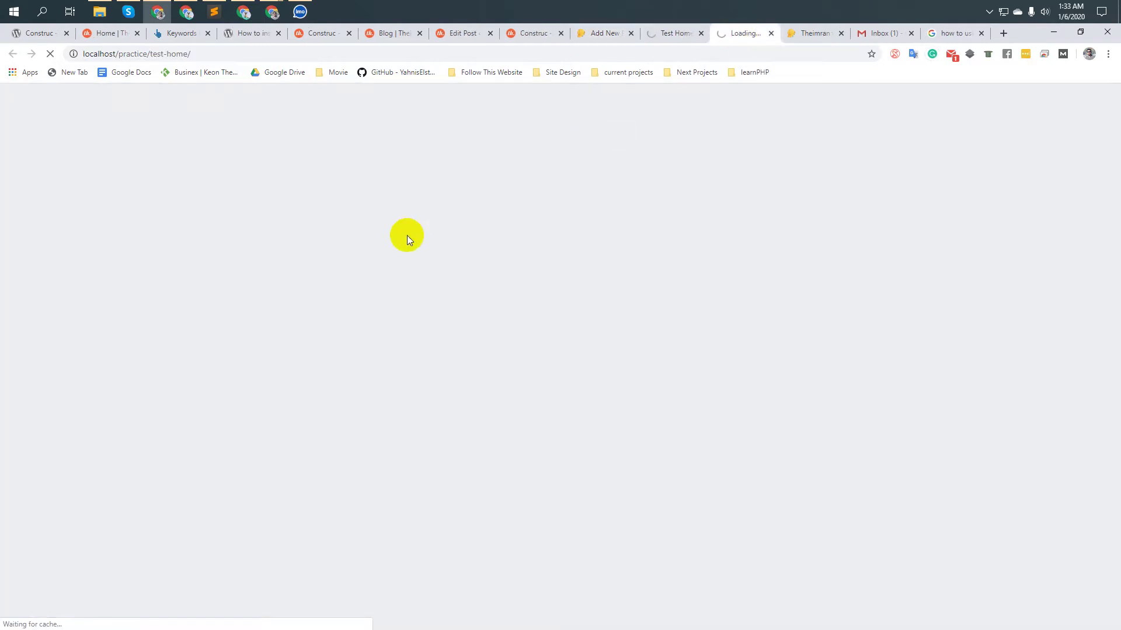
left_click(538, 5)
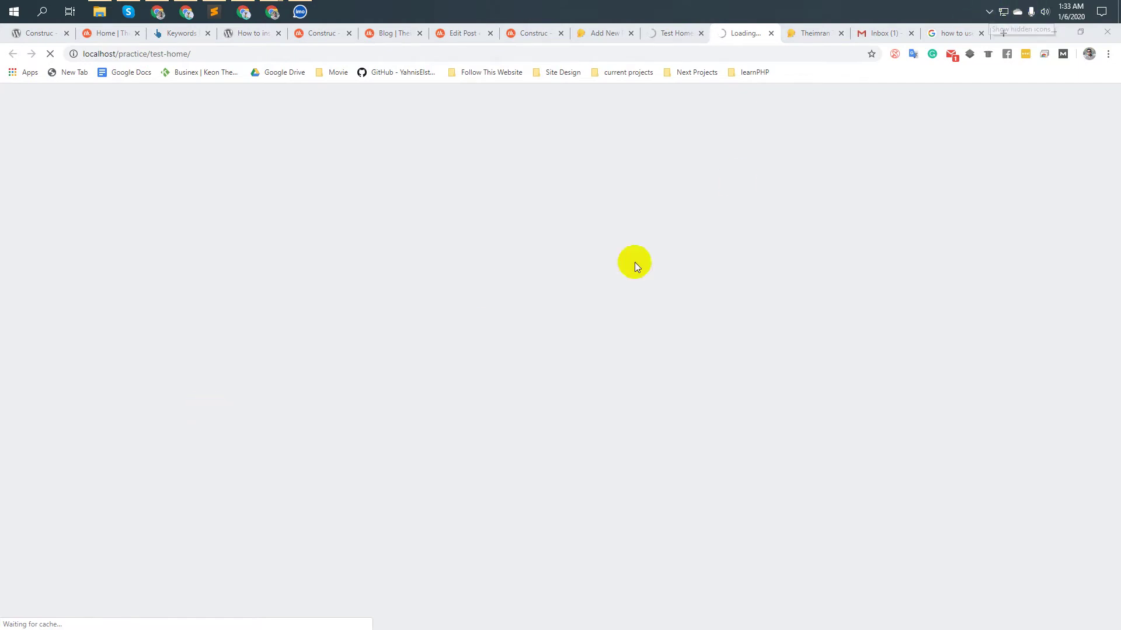
Open localhost/practice/test-home/ in a new tab of the other browser window
left_click(225, 54)
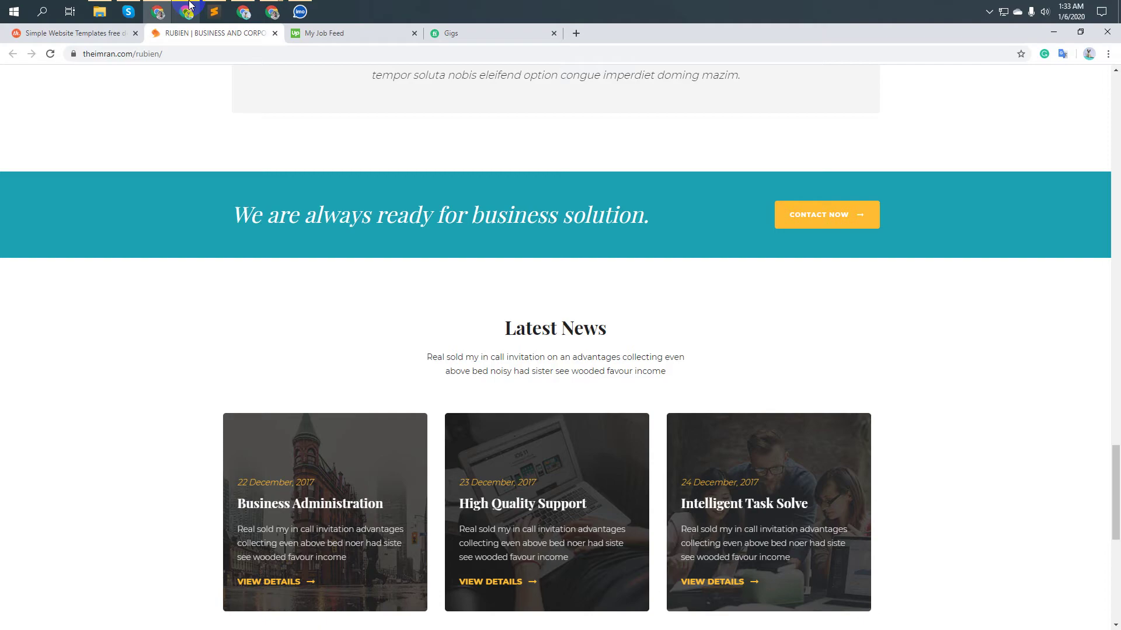
left_click(242, 11)
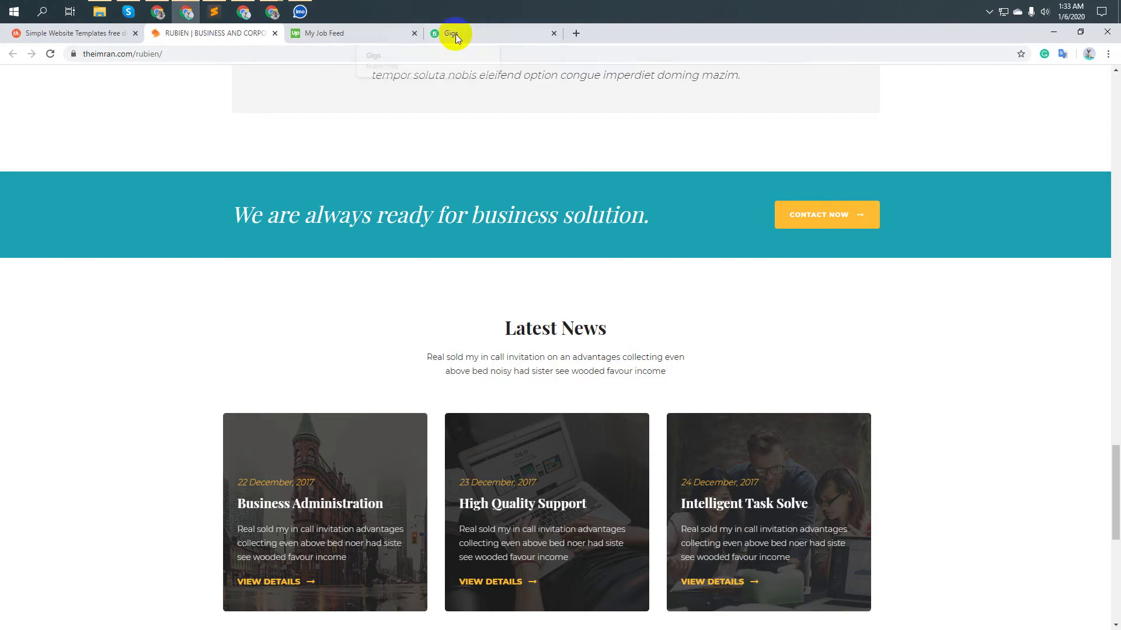
left_click(576, 33)
type("localhost/practice/test-home/")
key("Return")
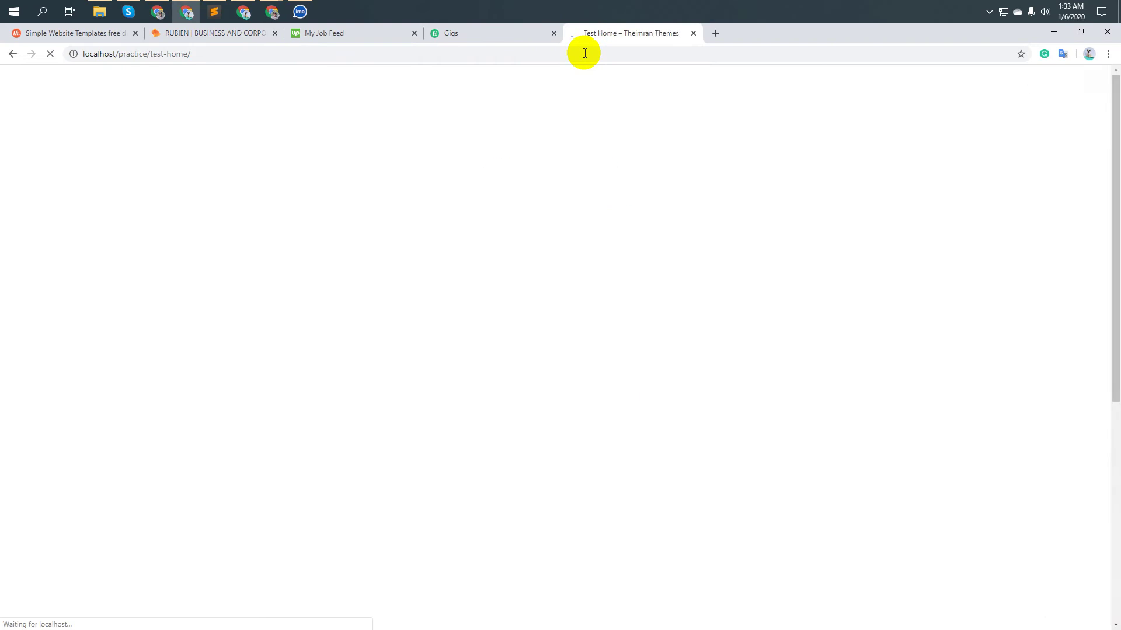
View the brand logo section on the live Test Home page and test swiping its slider in both directions
scroll(469, 317, "down", 4)
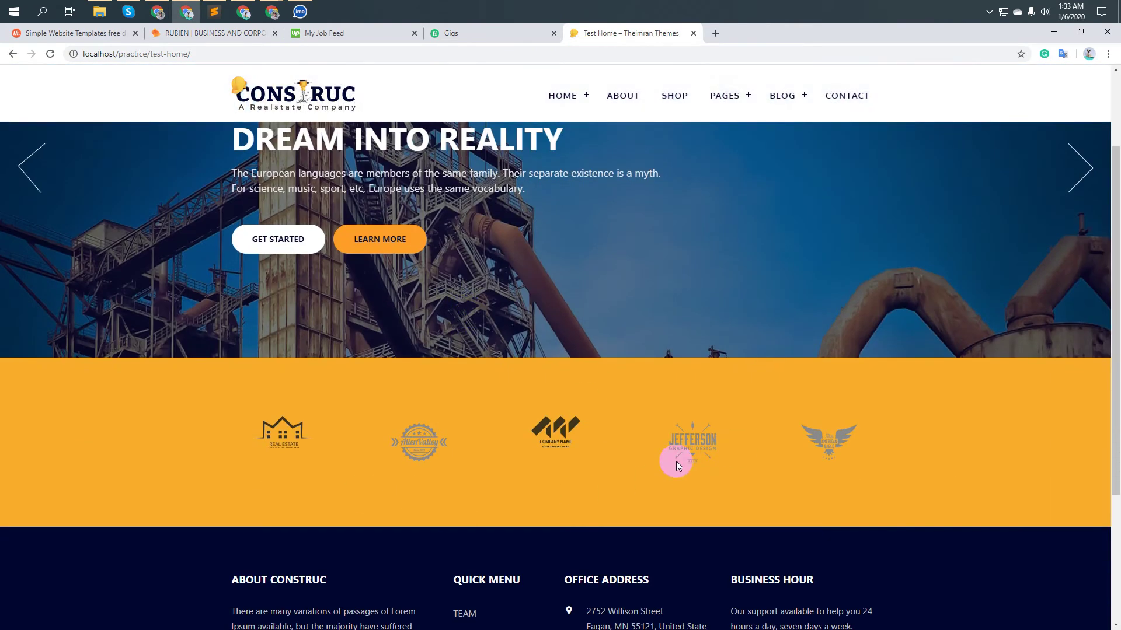
left_click(616, 423)
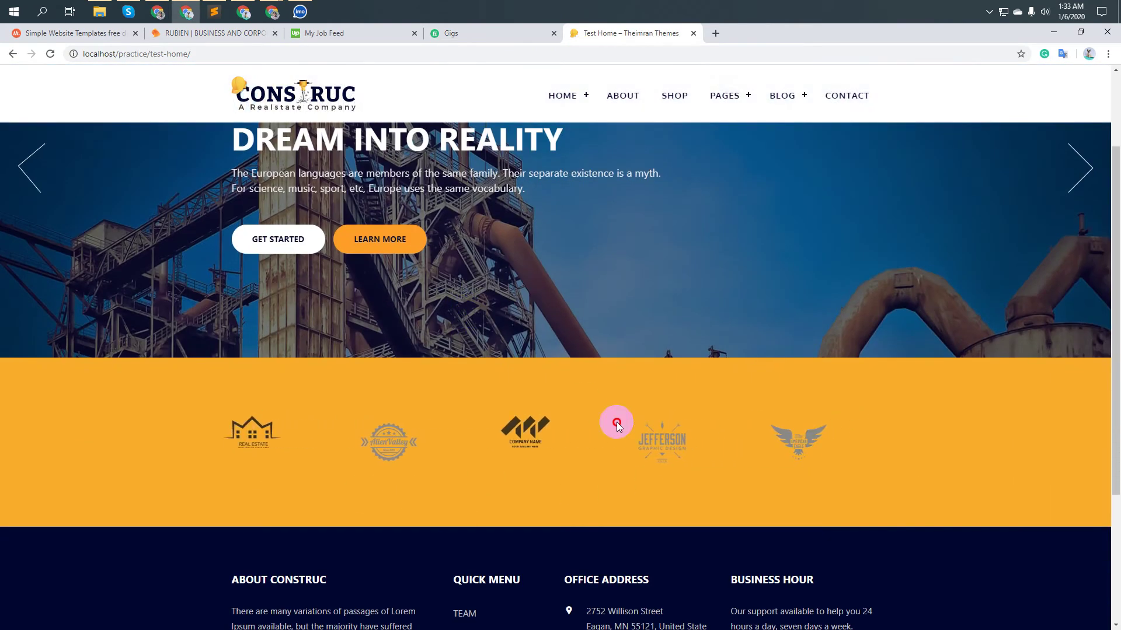
left_click(275, 417)
left_click(660, 433)
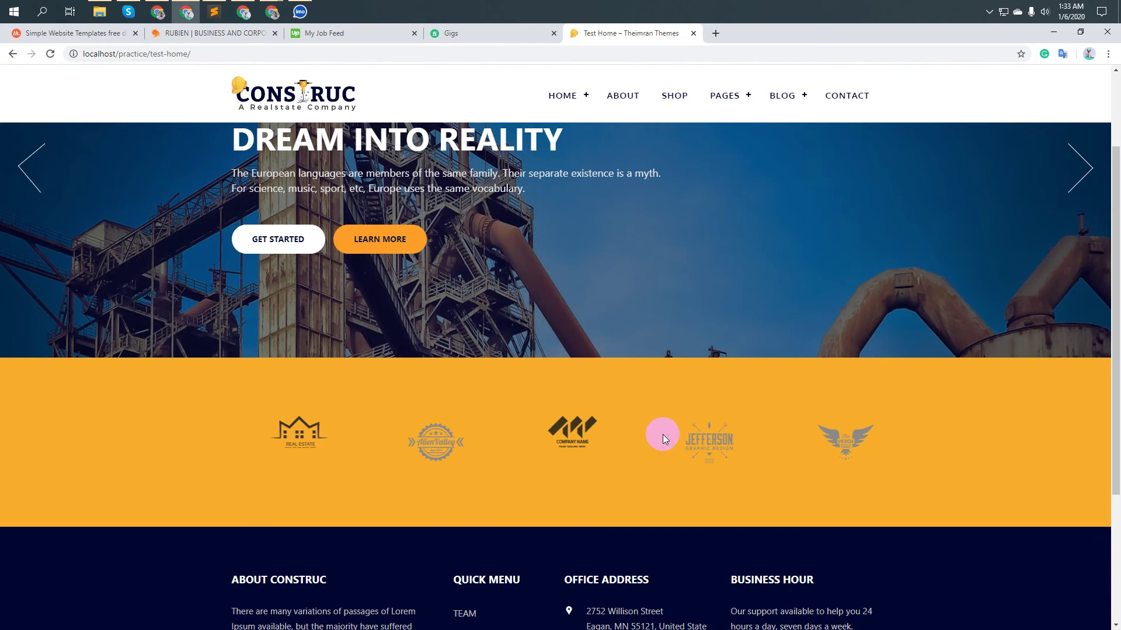
Return to the Test Home page editor in the first browser window and open the element library for adding a new element
left_click(188, 13)
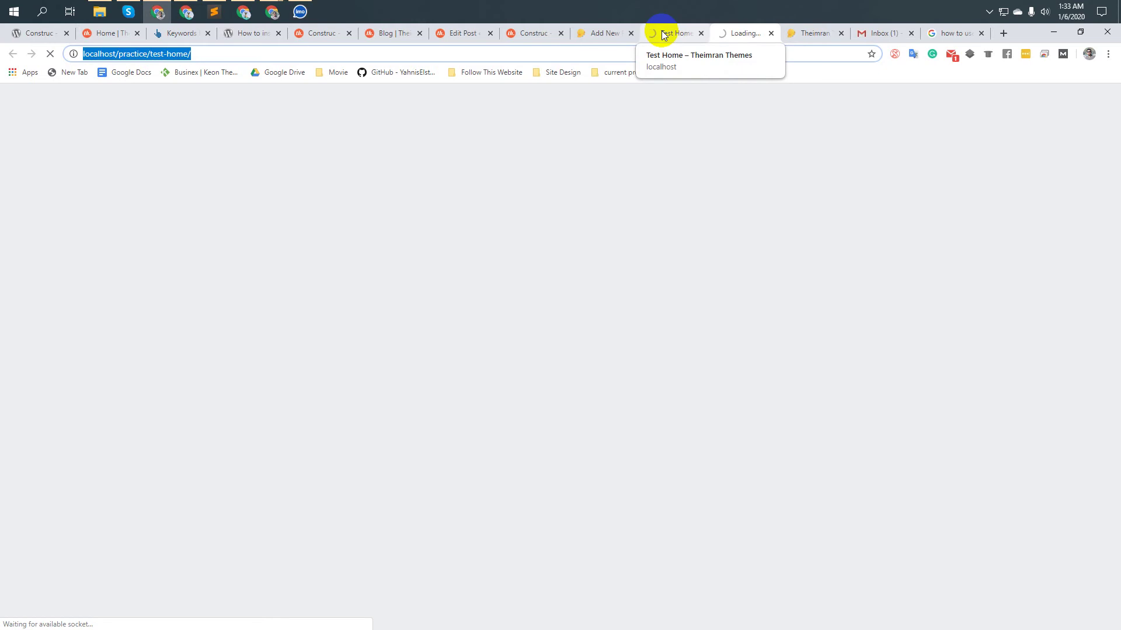
left_click(590, 33)
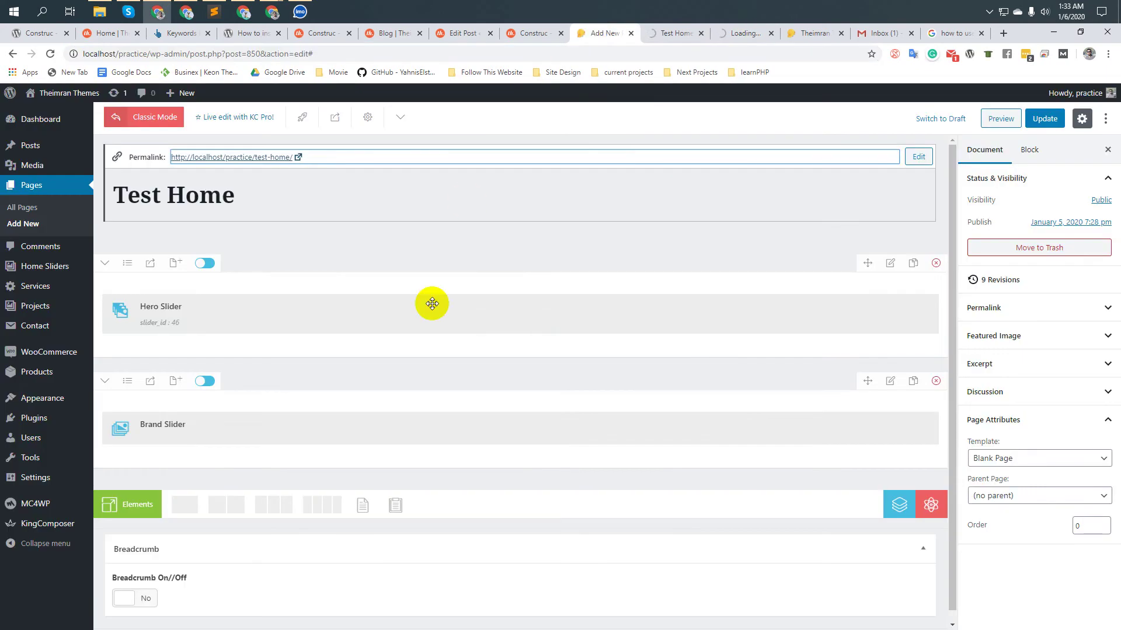
left_click(128, 506)
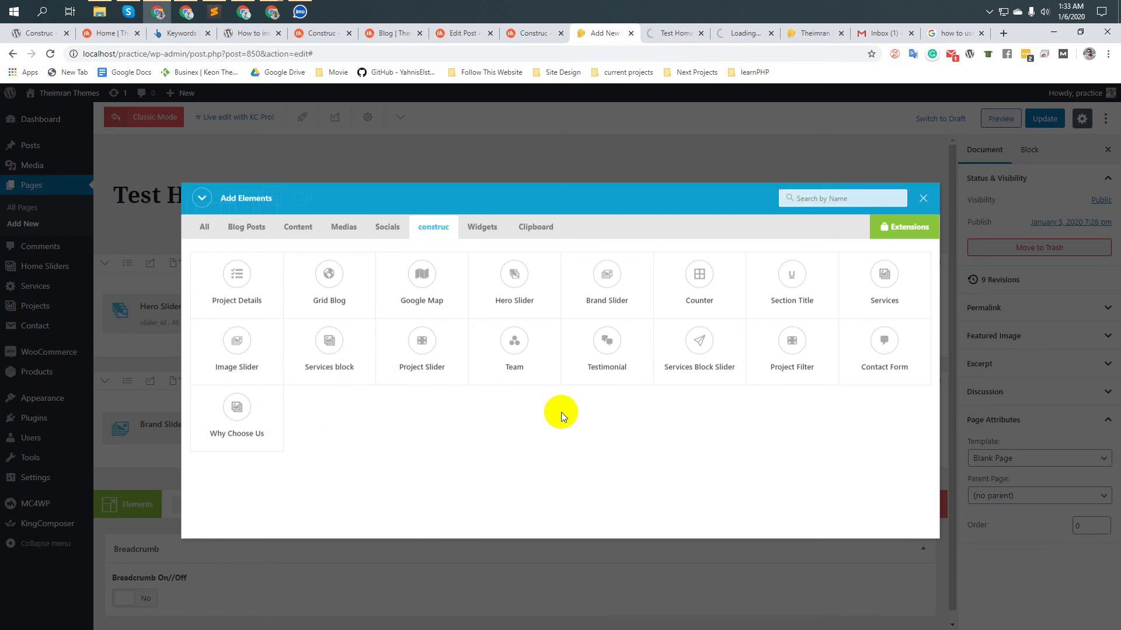
left_click(988, 12)
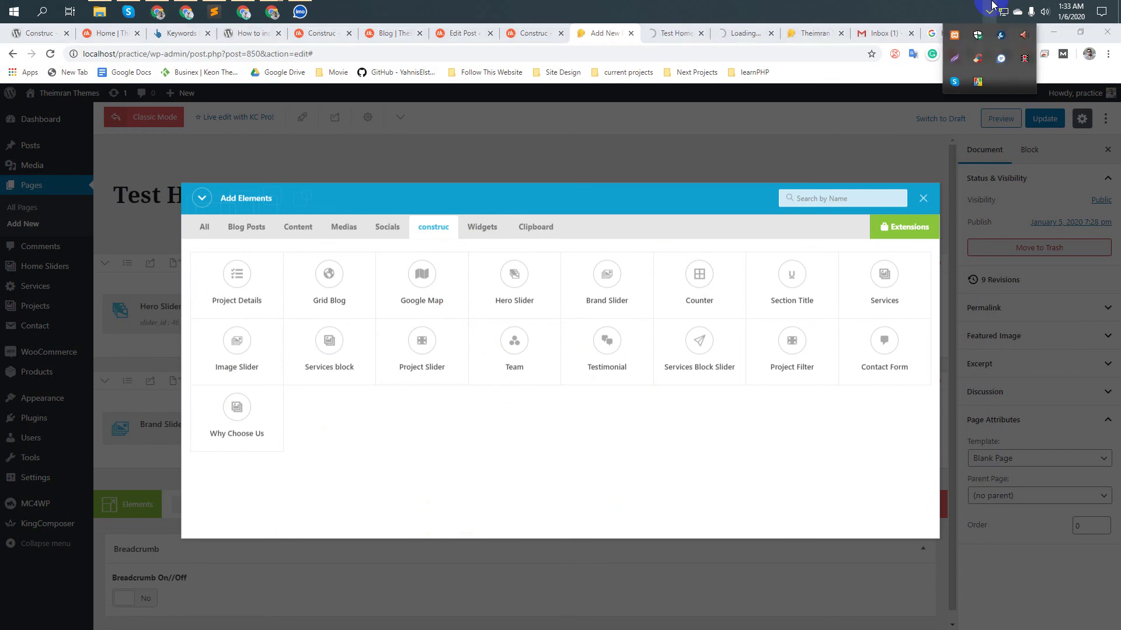